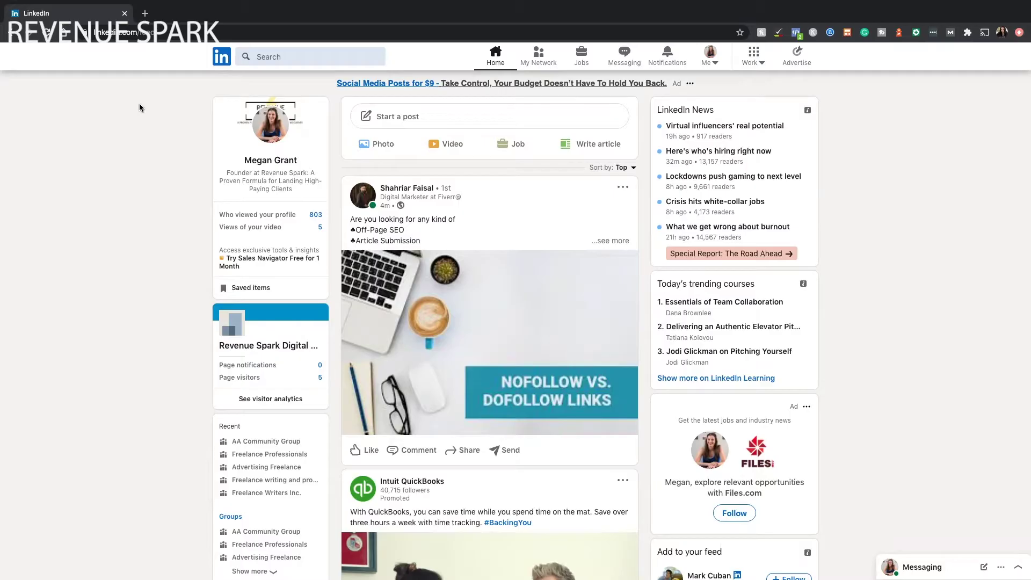
- Search LinkedIn for "law firm" and close the chat window that popped up
left_click(312, 58)
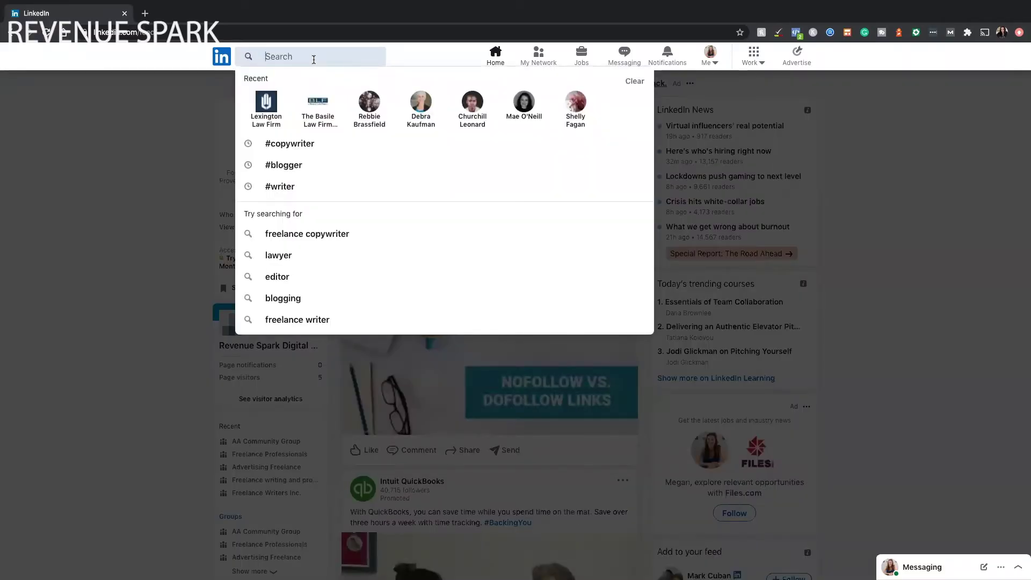
type("law firm")
key("Return")
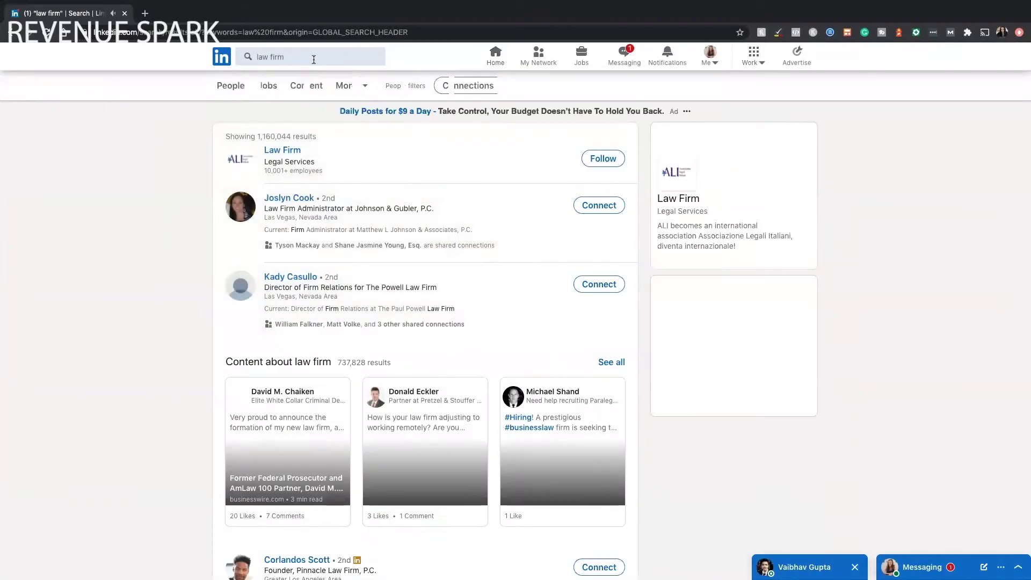
left_click(855, 568)
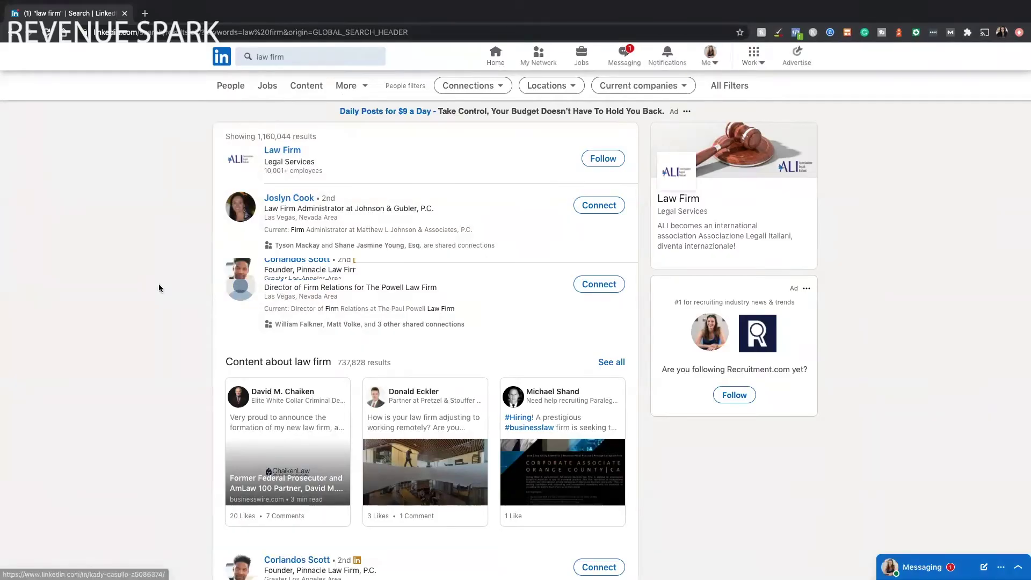
- Look through the mixed "law firm" results and restrict them to companies
scroll(159, 288, "down", 3)
scroll(159, 283, "down", 10)
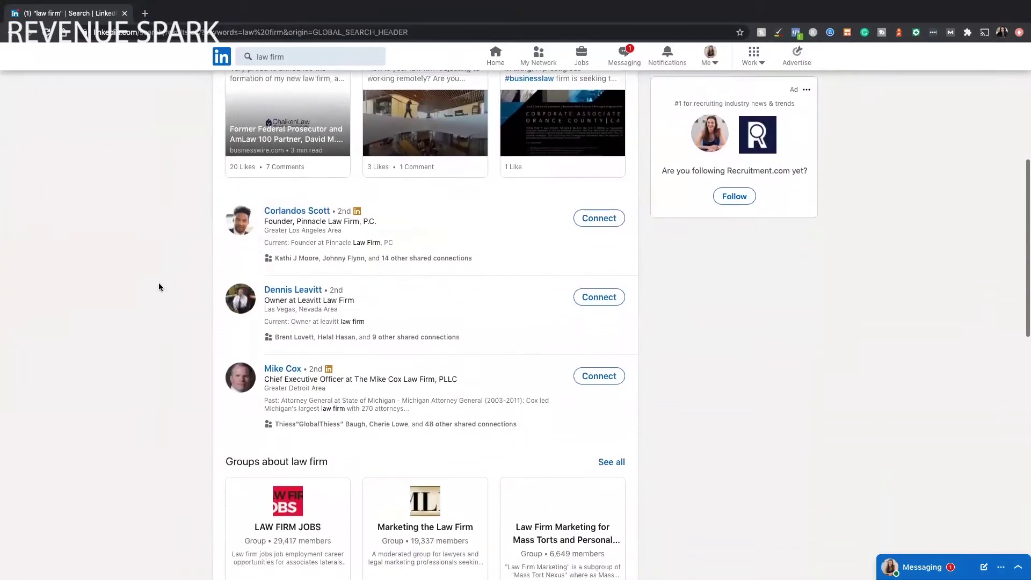
scroll(159, 287, "down", 2)
scroll(159, 287, "up", 15)
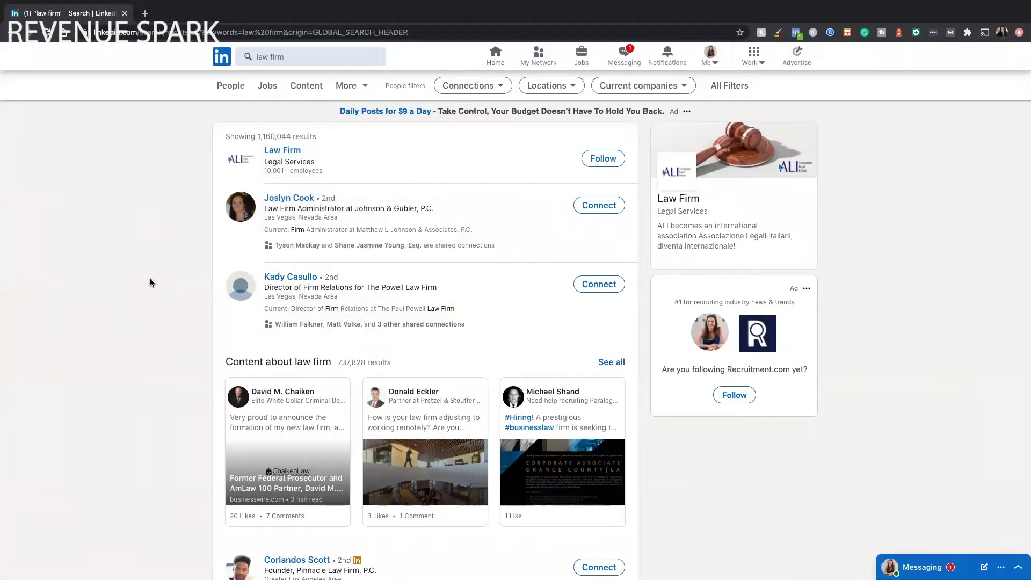
left_click(352, 90)
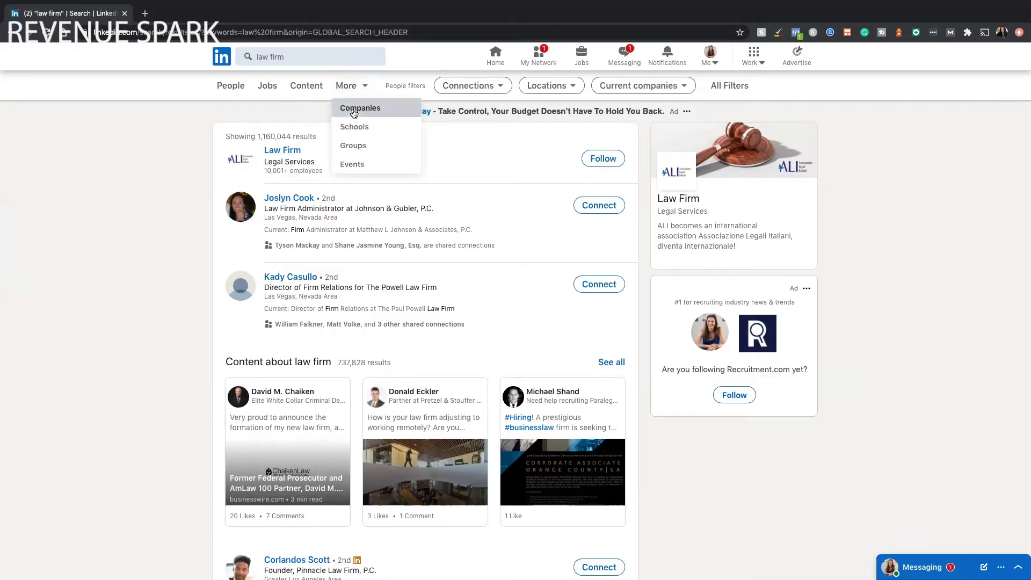
left_click(360, 108)
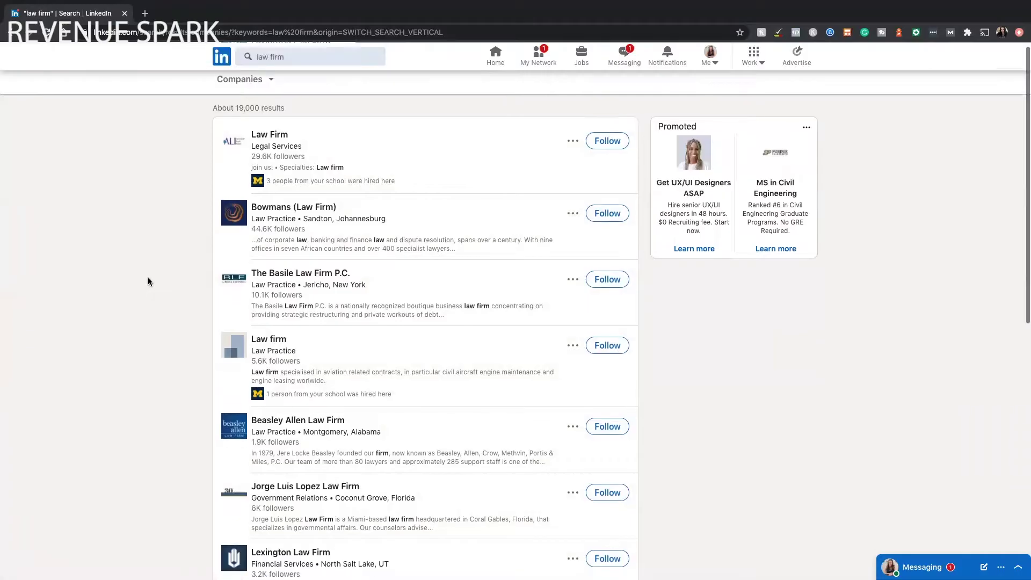
- Find Lexington Law Firm in the company results and open its page in a new tab
scroll(147, 277, "down", 3)
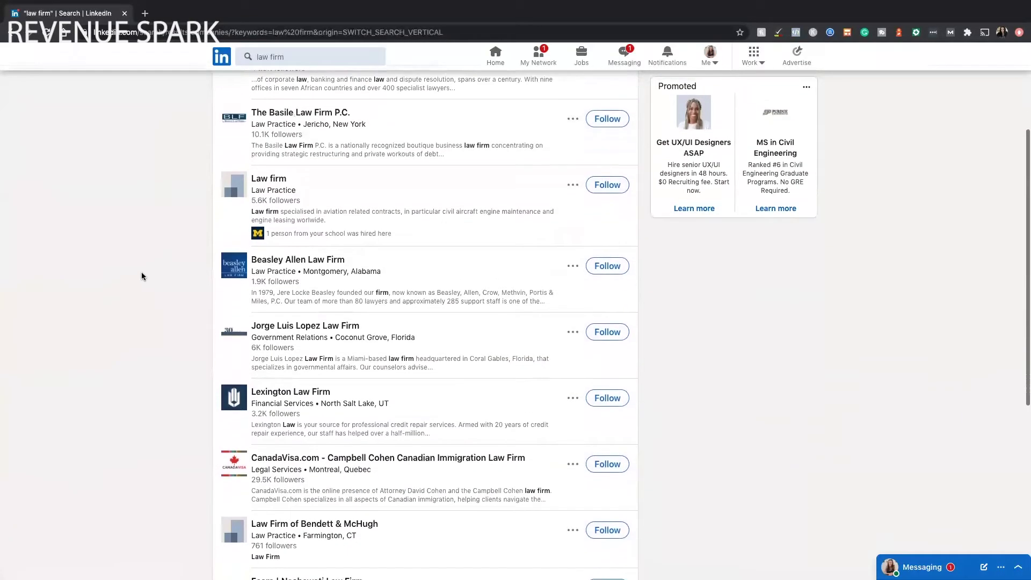
scroll(173, 257, "down", 1)
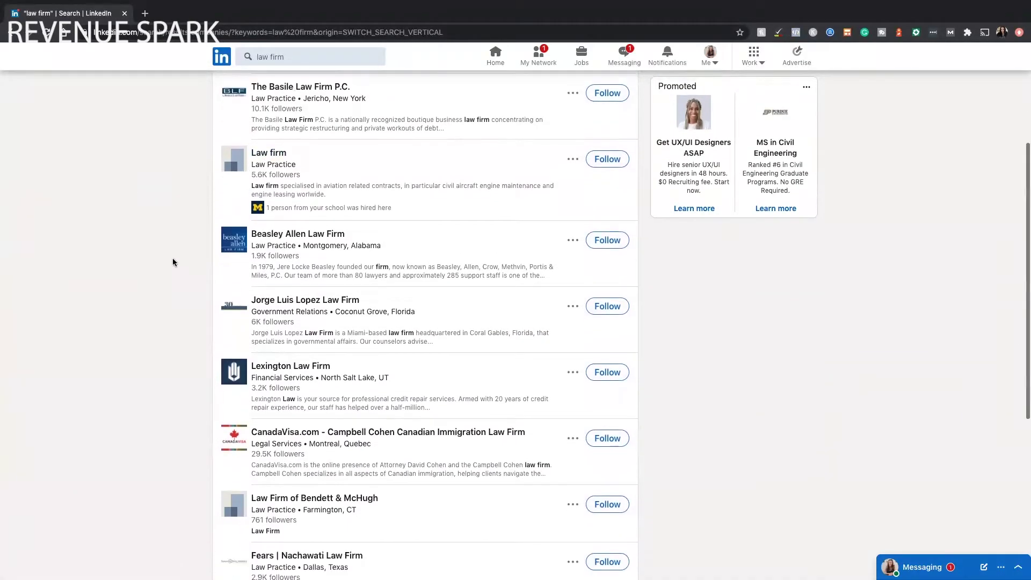
scroll(173, 257, "down", 3)
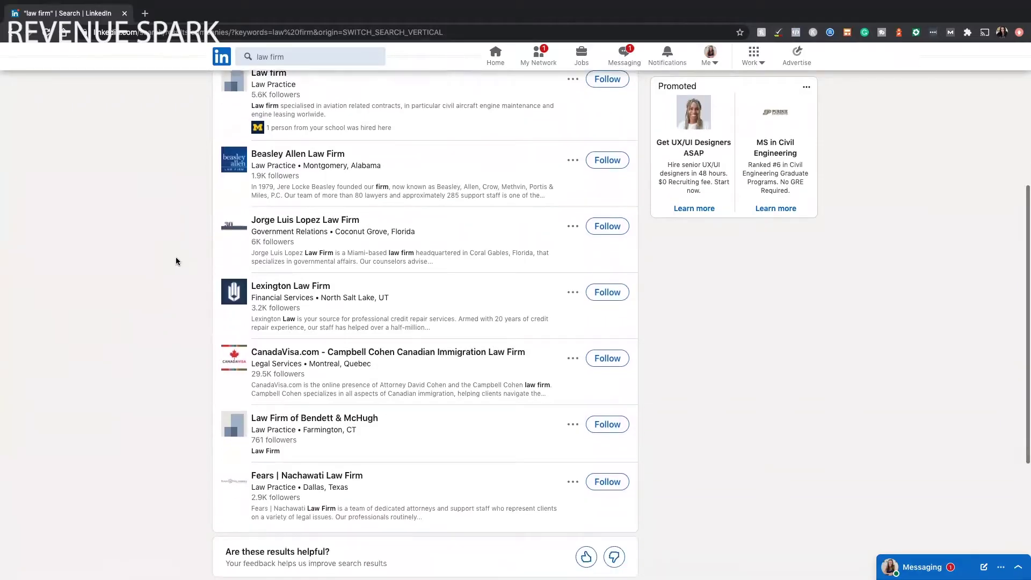
scroll(174, 258, "down", 1)
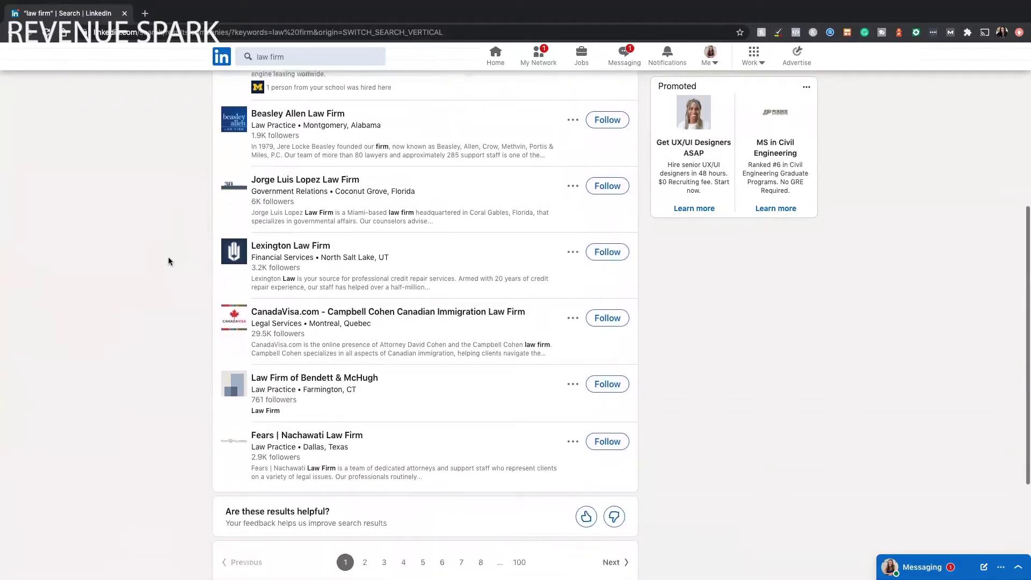
right_click(288, 249)
left_click(303, 254)
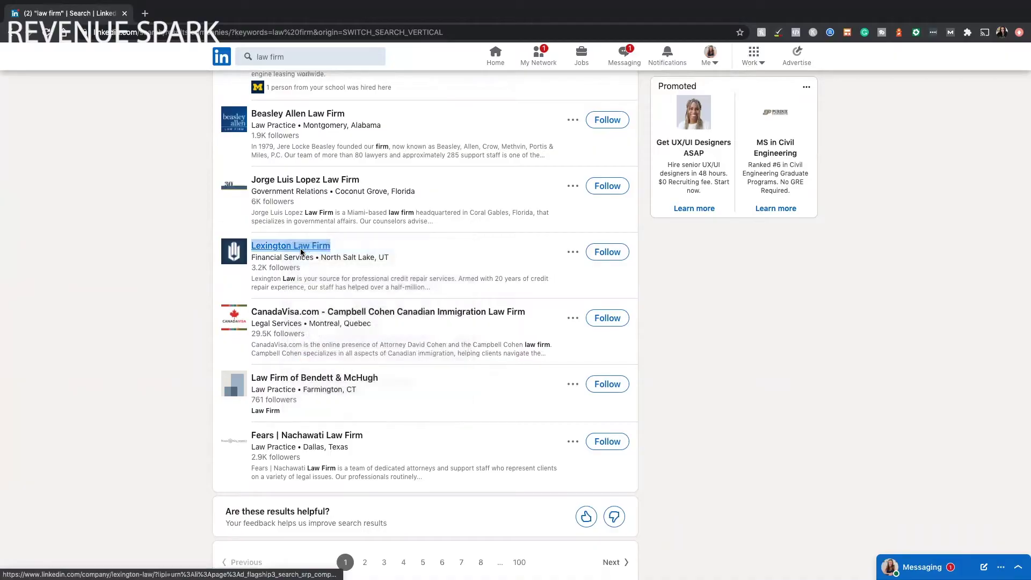
left_click(154, 14)
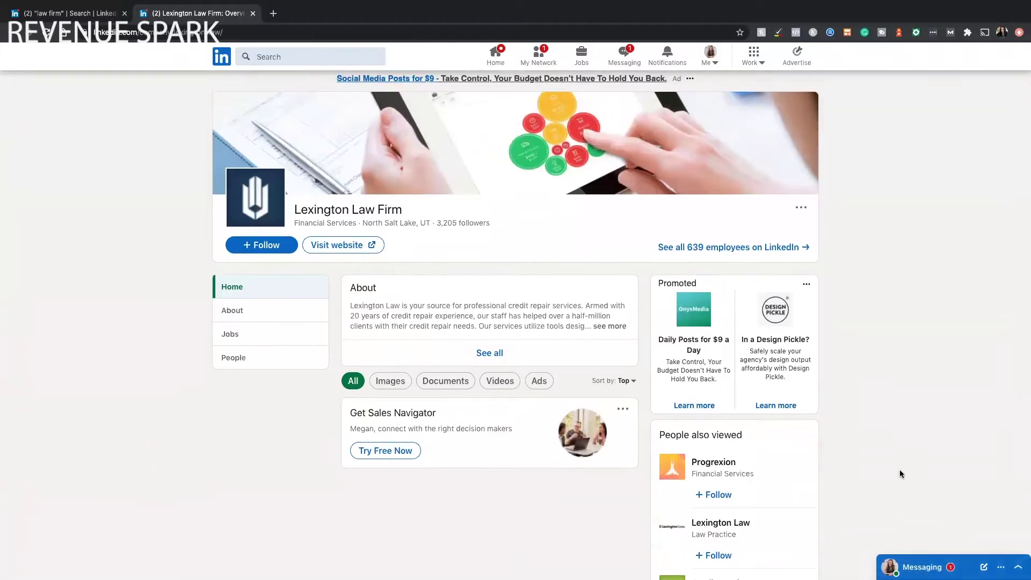
- Open the full About section of Lexington Law Firm and read its company overview
scroll(901, 467, "down", 1)
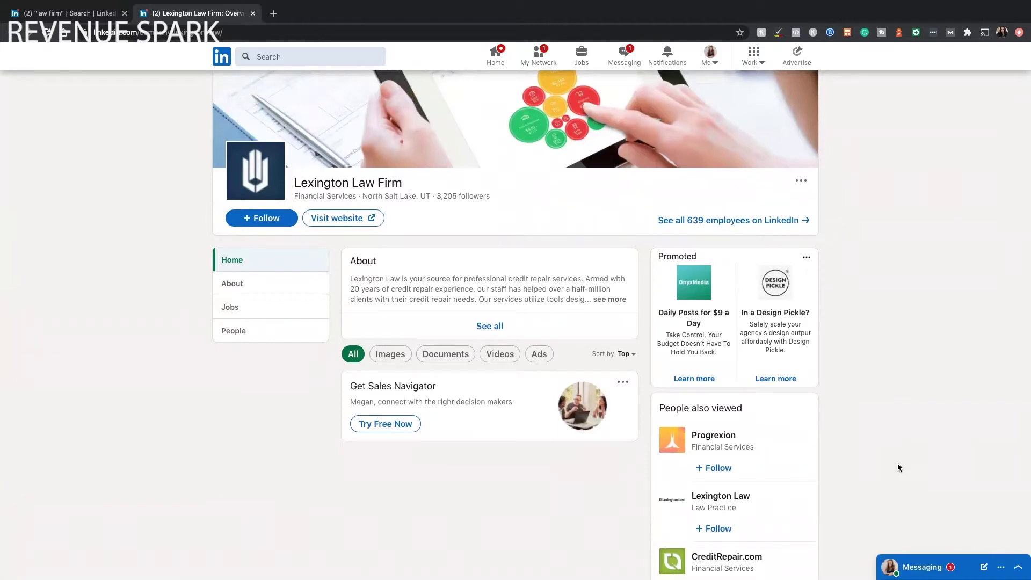
scroll(901, 467, "up", 1)
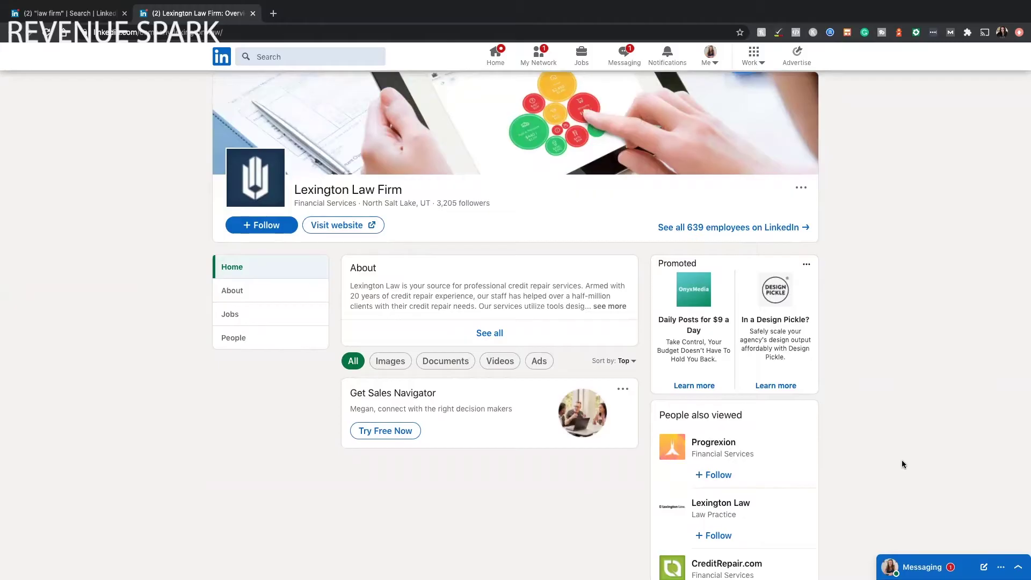
left_click(490, 333)
scroll(497, 344, "down", 1)
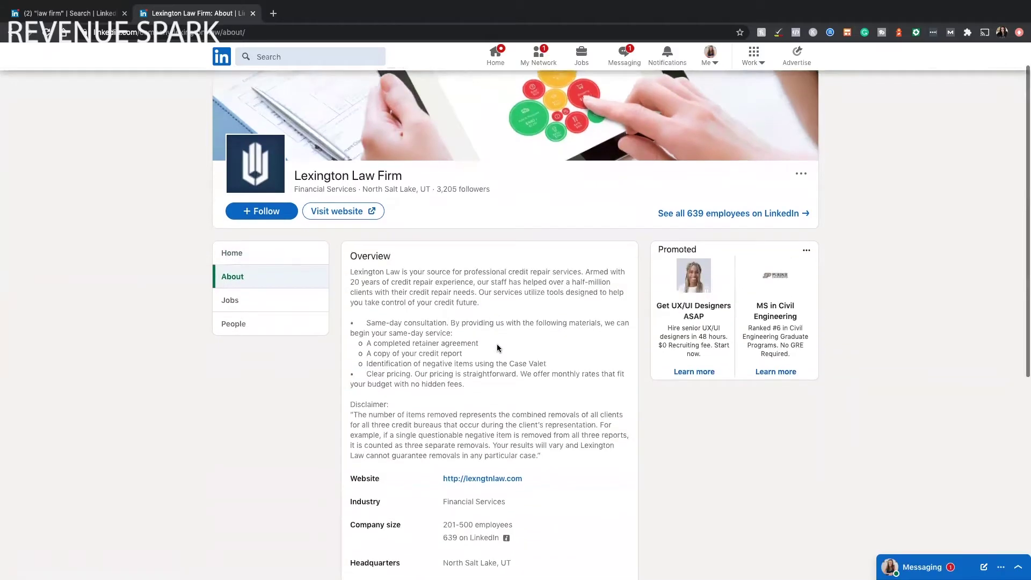
scroll(497, 349, "down", 1)
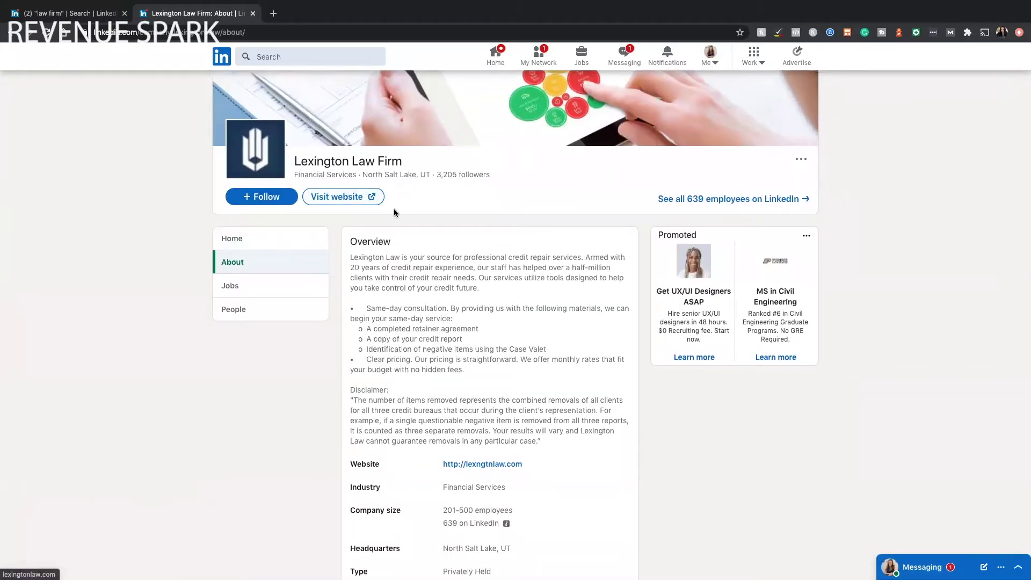
scroll(532, 343, "up", 2)
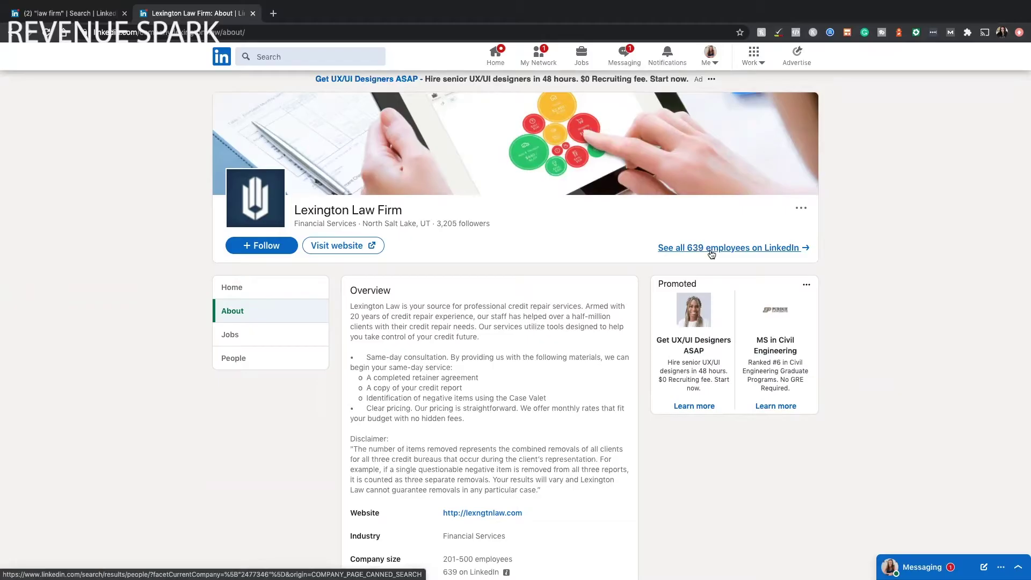
- List all LinkedIn employees of Lexington Law Firm and review their names and job titles
scroll(714, 252, "down", 1)
left_click(769, 248)
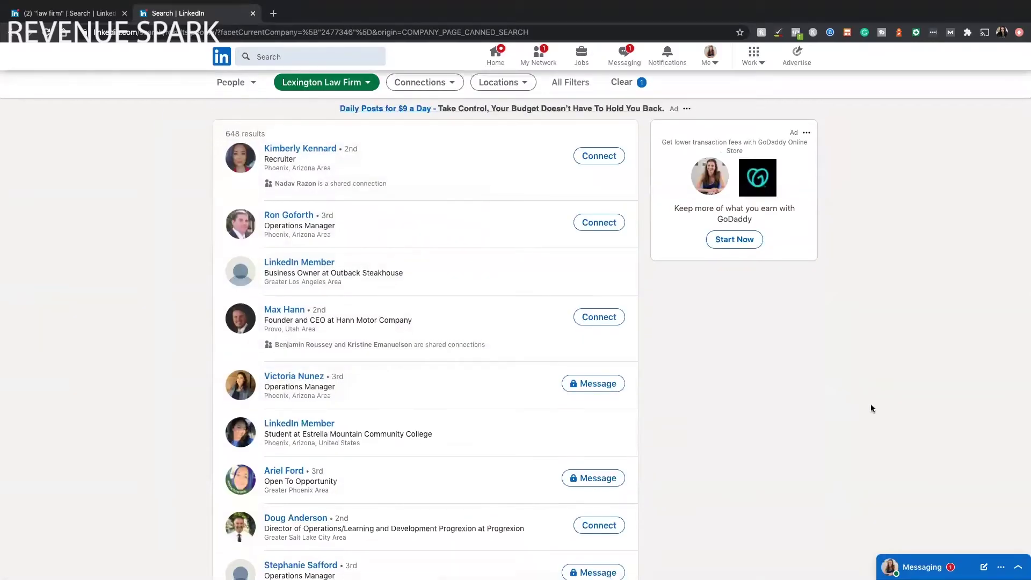
scroll(872, 407, "down", 4)
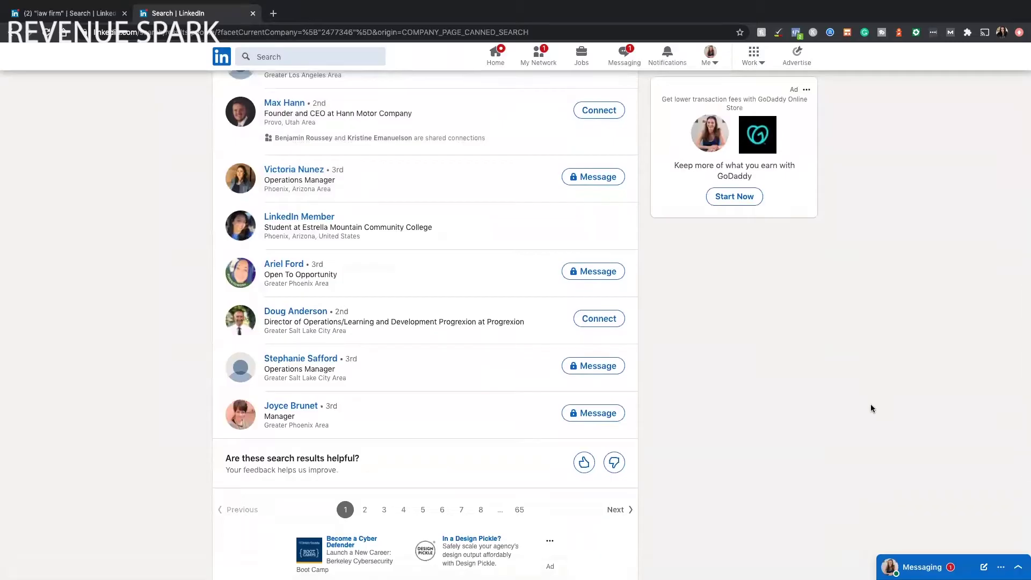
scroll(872, 407, "down", 1)
scroll(871, 409, "up", 5)
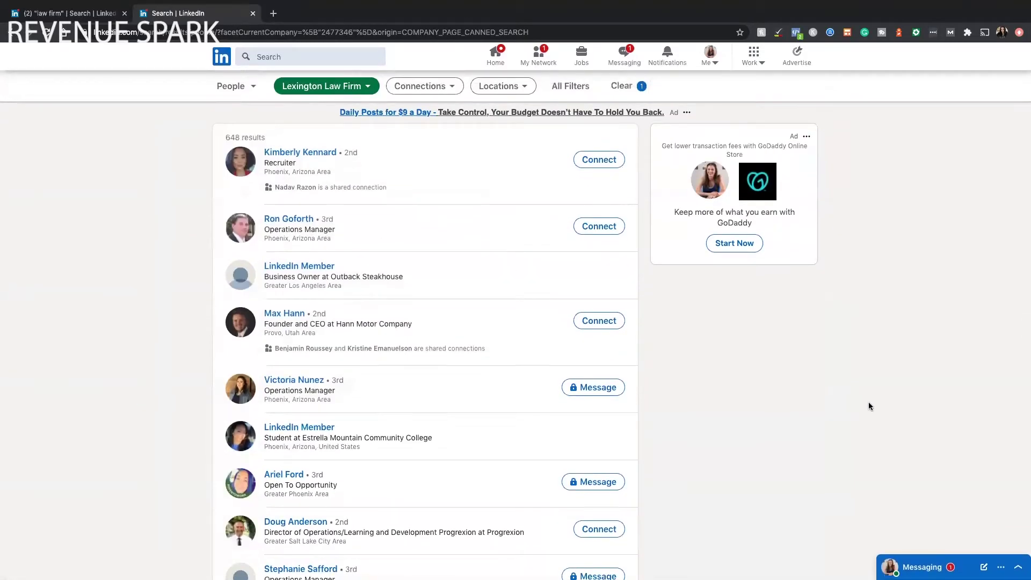
scroll(870, 406, "down", 7)
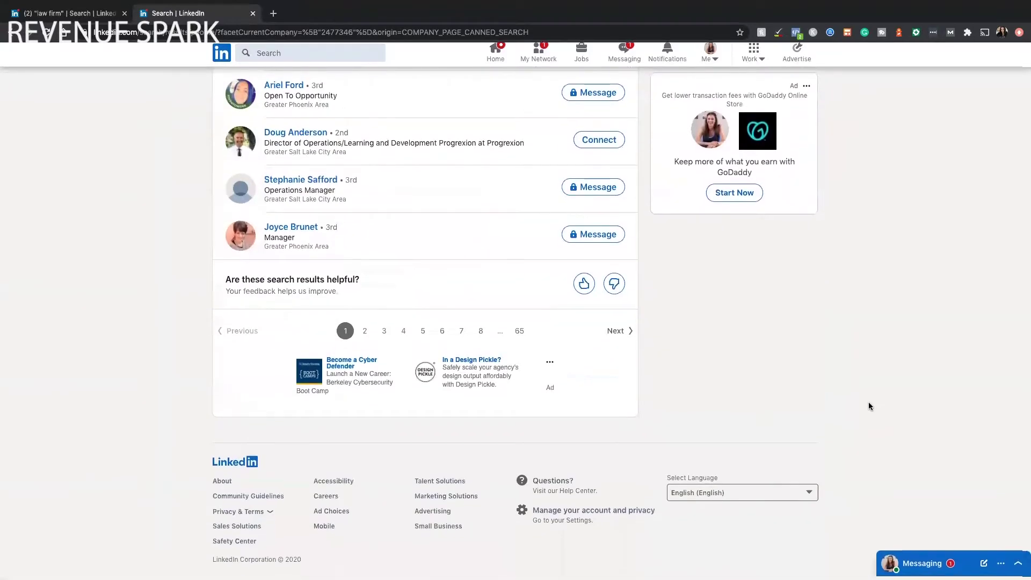
scroll(870, 406, "up", 5)
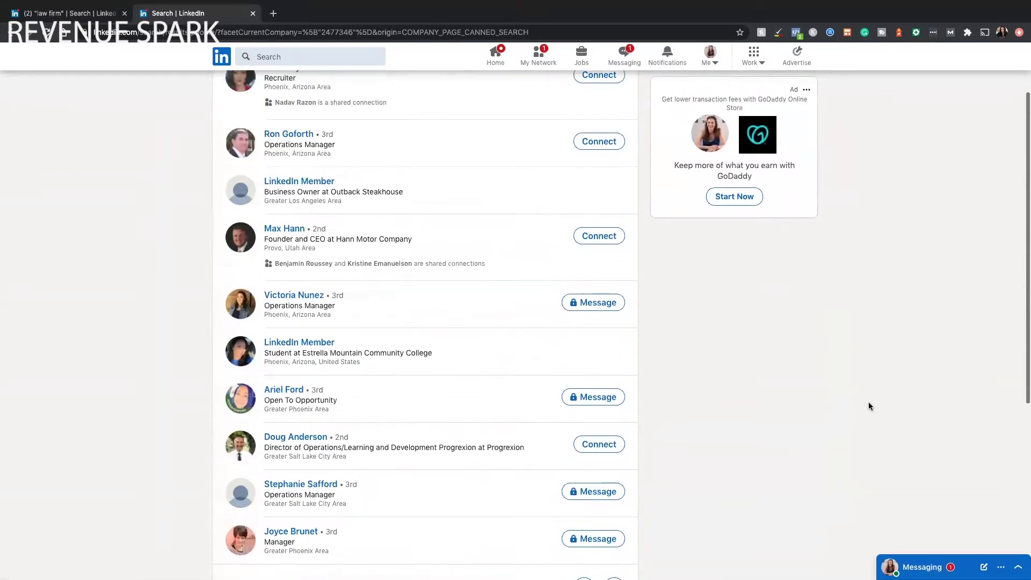
scroll(862, 401, "up", 2)
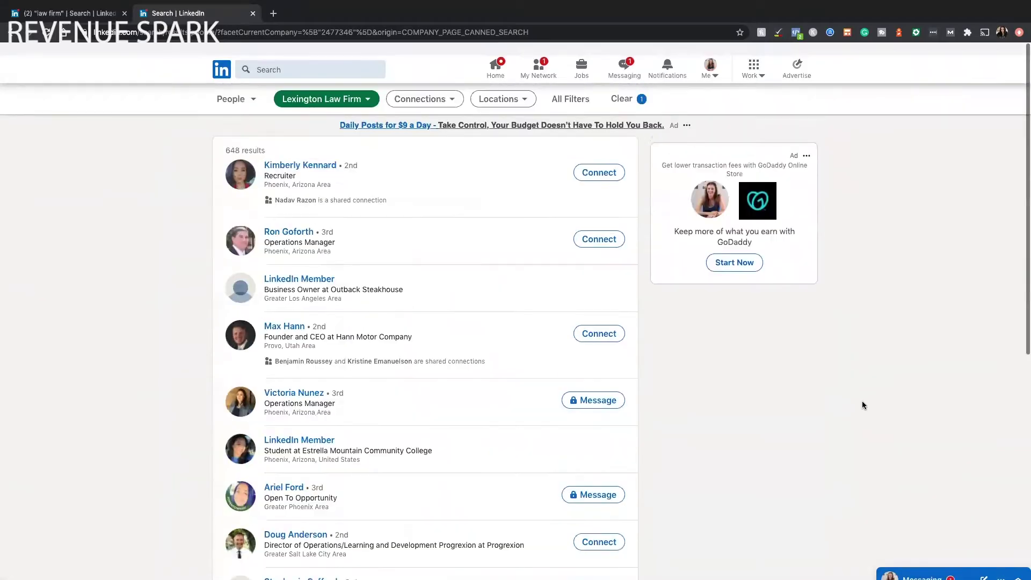
- Return to the tab with the "law firm" company results and review the listed firms
left_click(64, 15)
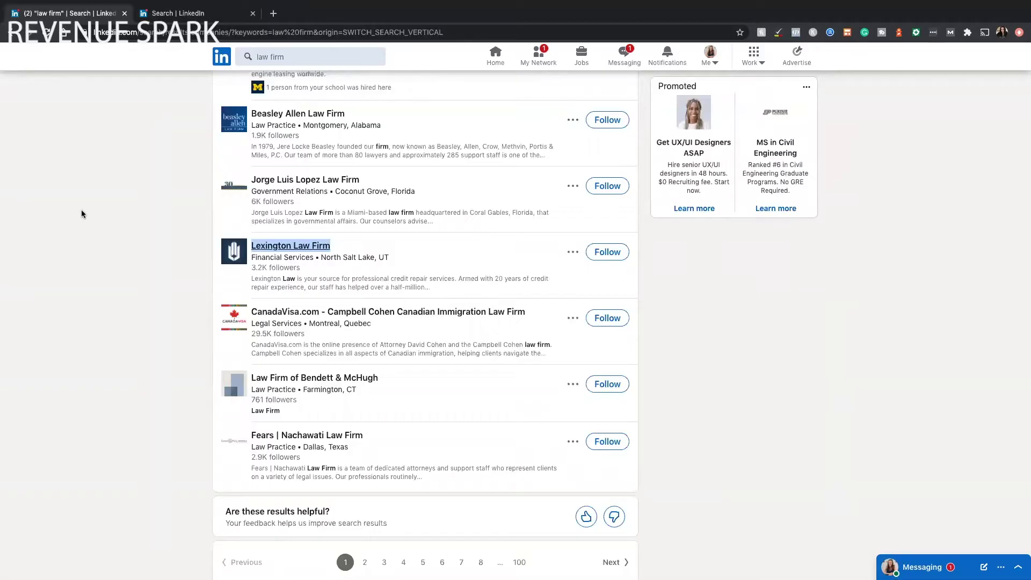
scroll(82, 213, "up", 5)
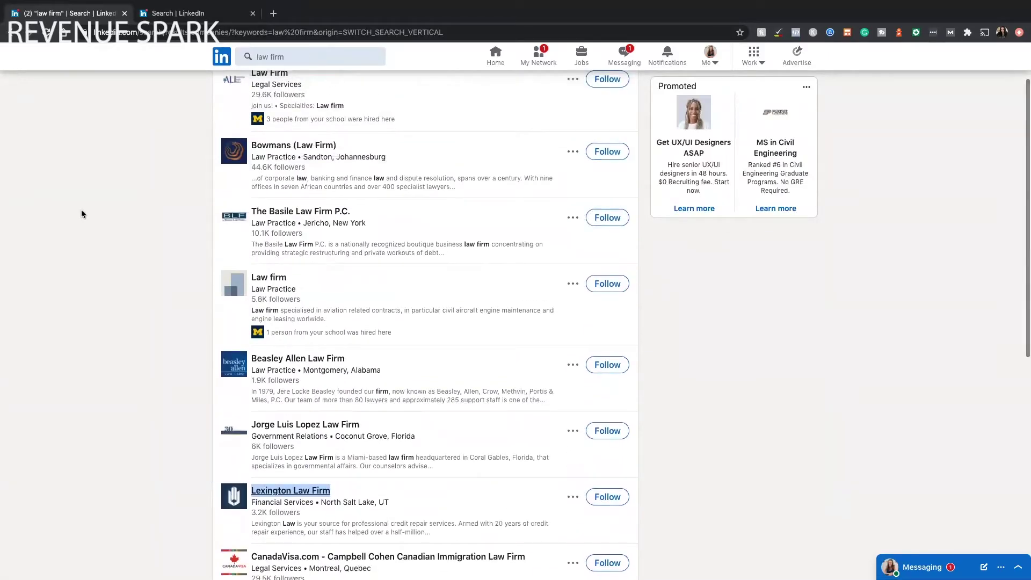
scroll(82, 214, "up", 2)
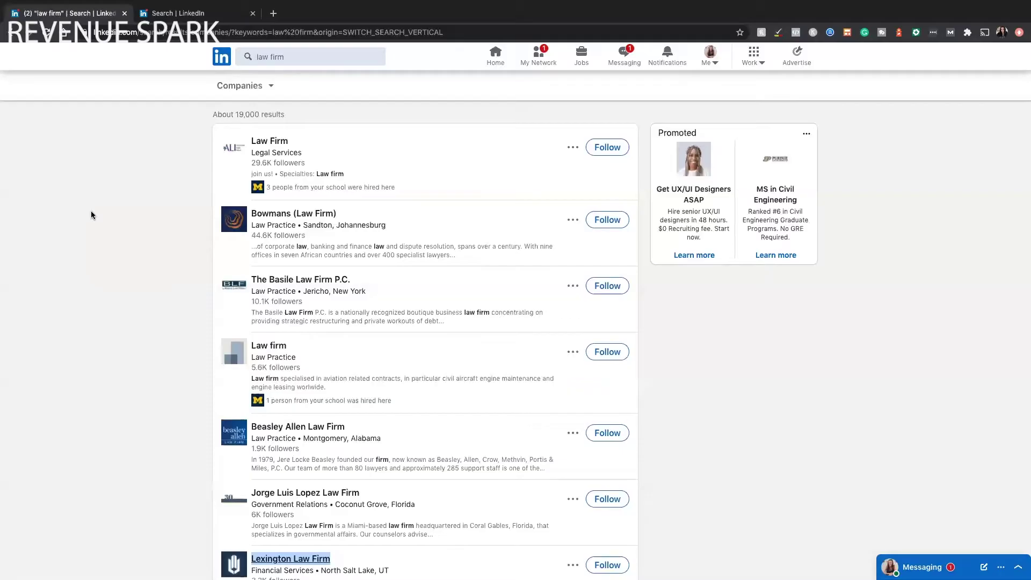
scroll(124, 161, "up", 1)
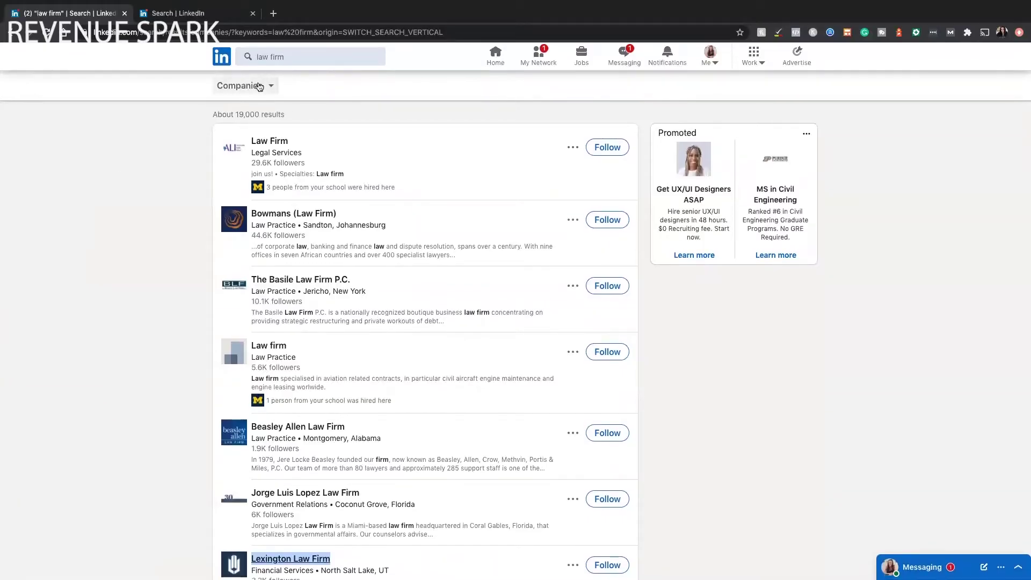
- Go back to the LinkedIn home feed and run a new search for "law firm"
left_click(221, 56)
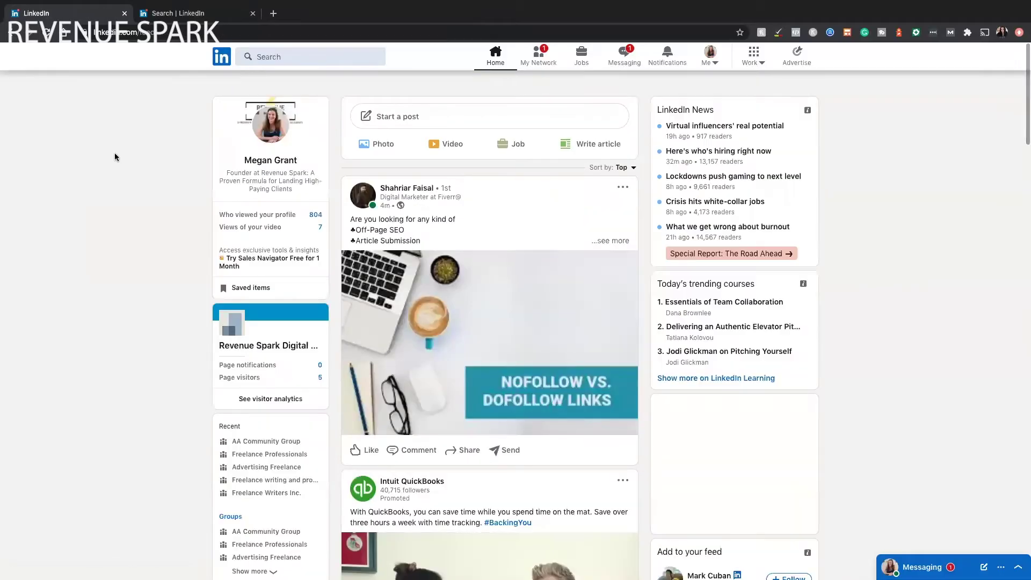
left_click(278, 54)
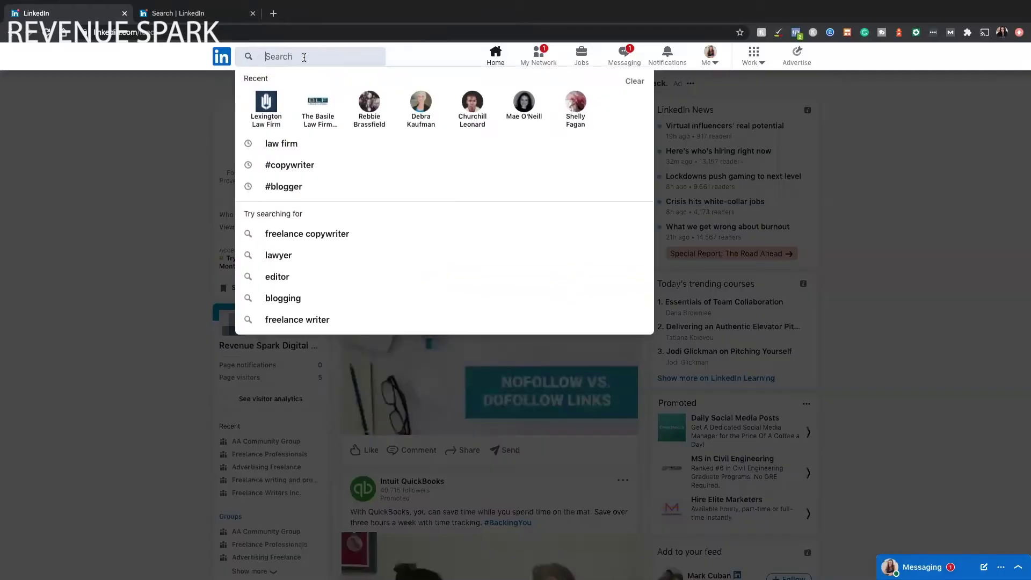
type("law firm")
key("Return")
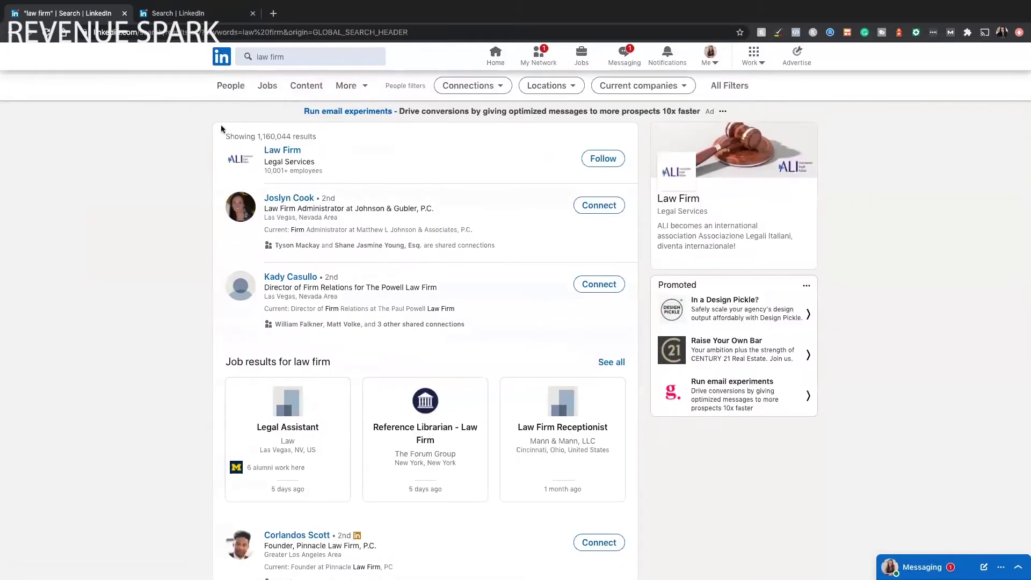
- Restrict the "law firm" results to people and review the listed founders, owners and administrators
left_click(230, 92)
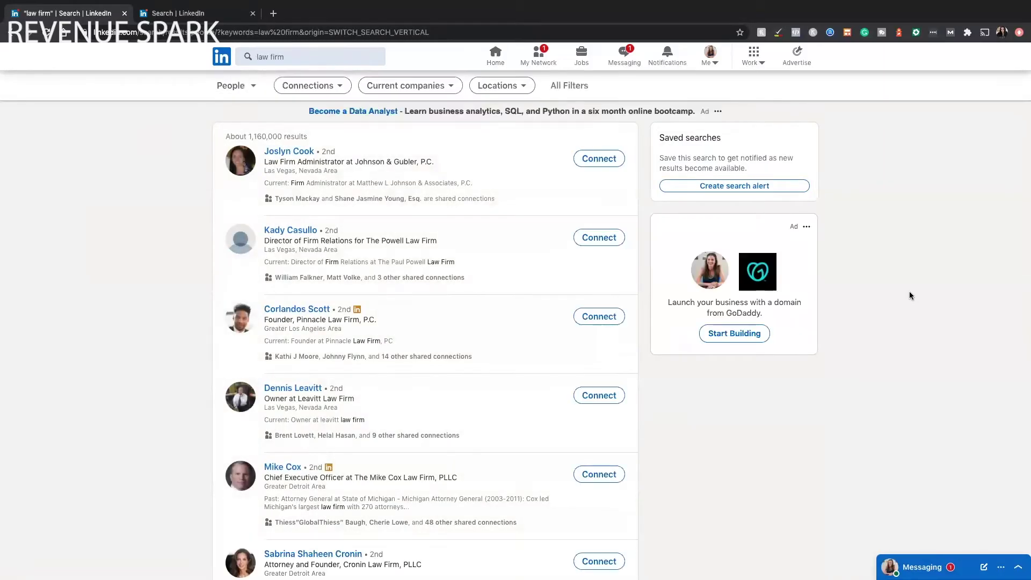
scroll(910, 295, "down", 2)
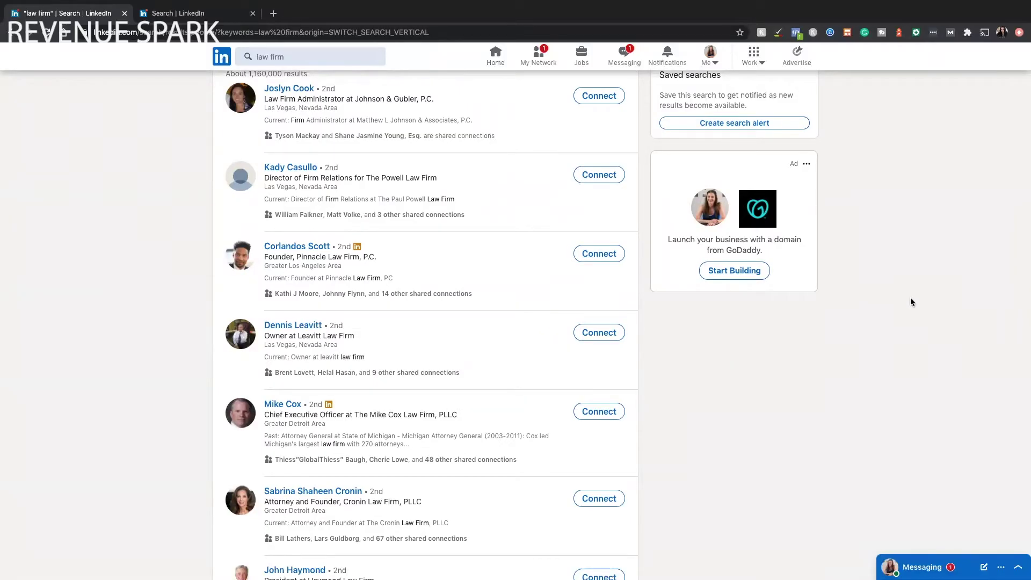
scroll(910, 298, "down", 1)
scroll(911, 297, "up", 2)
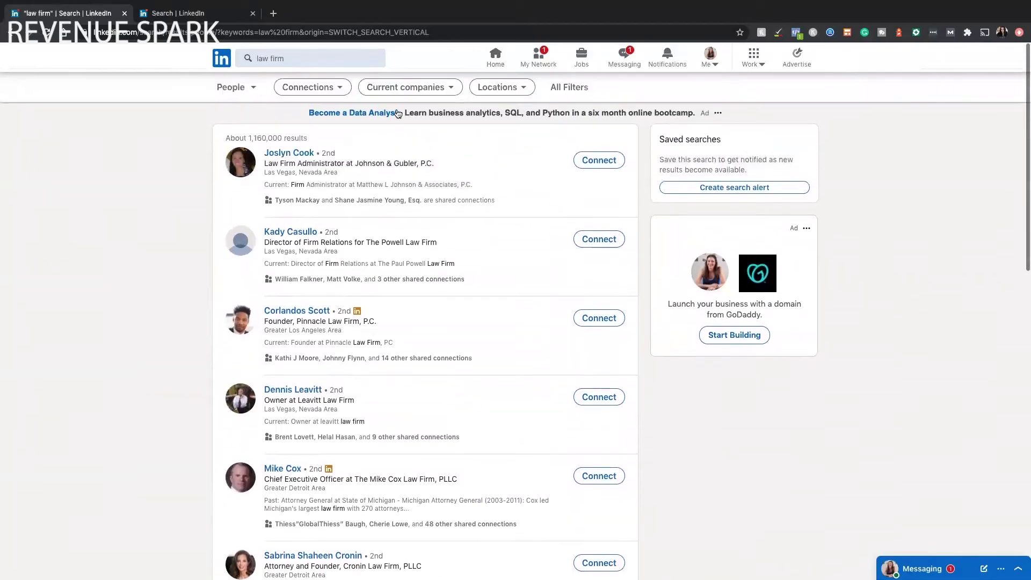
left_click(305, 56)
left_click(131, 108)
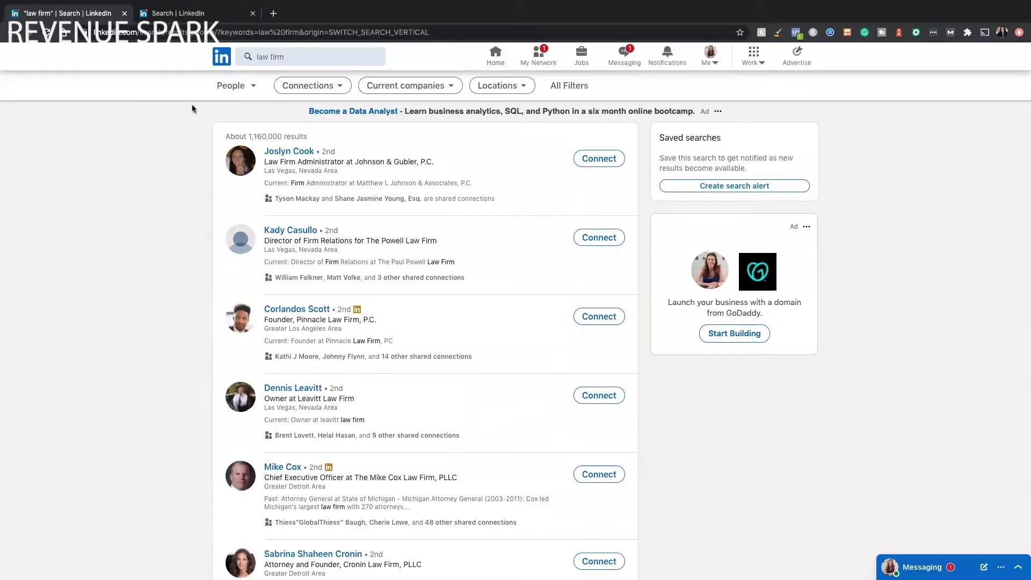
- Compare the Lexington Law Firm employee list with the "law firm" people results and review the people listed there
left_click(192, 14)
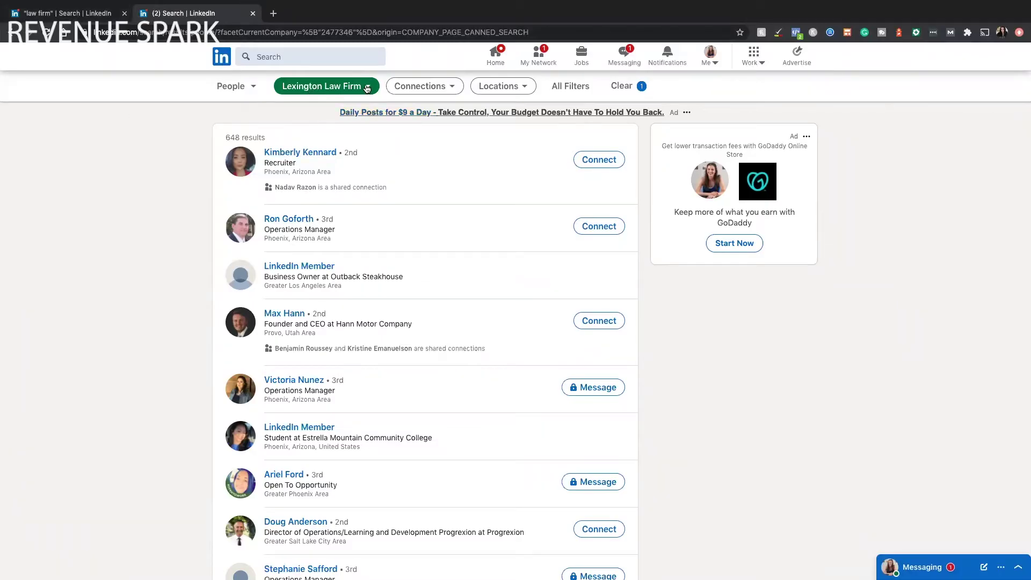
left_click(40, 12)
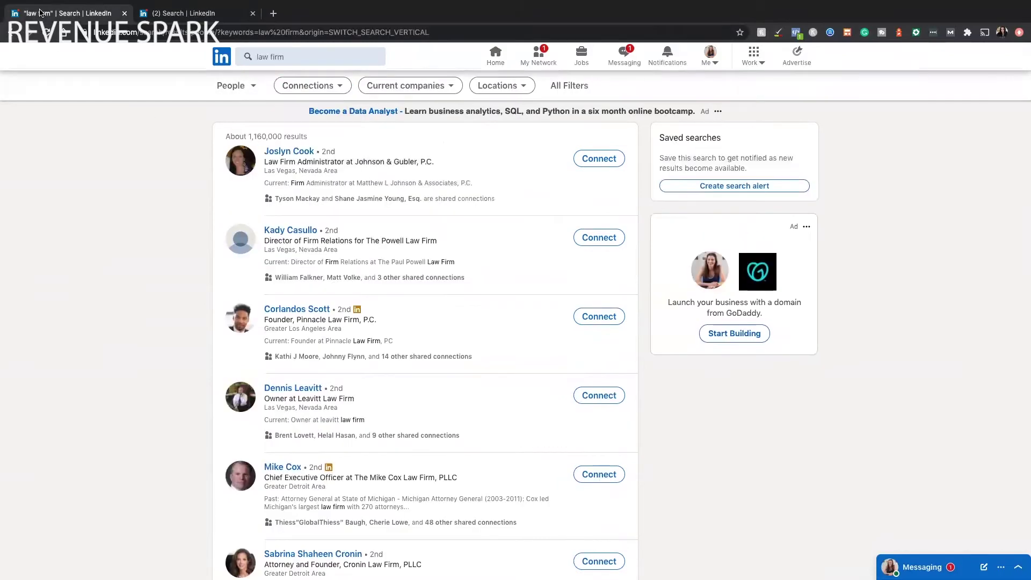
left_click(304, 58)
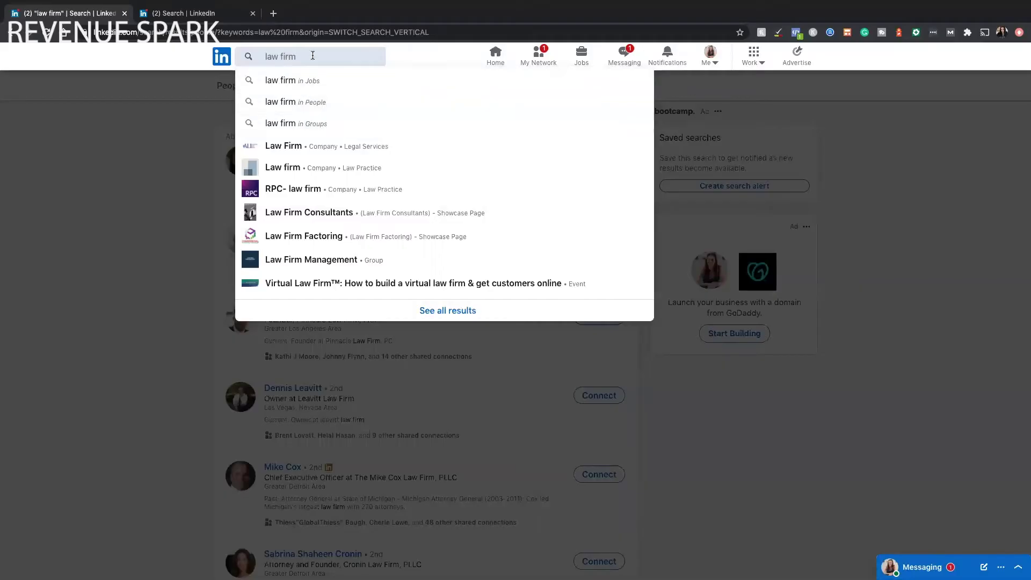
left_click(119, 99)
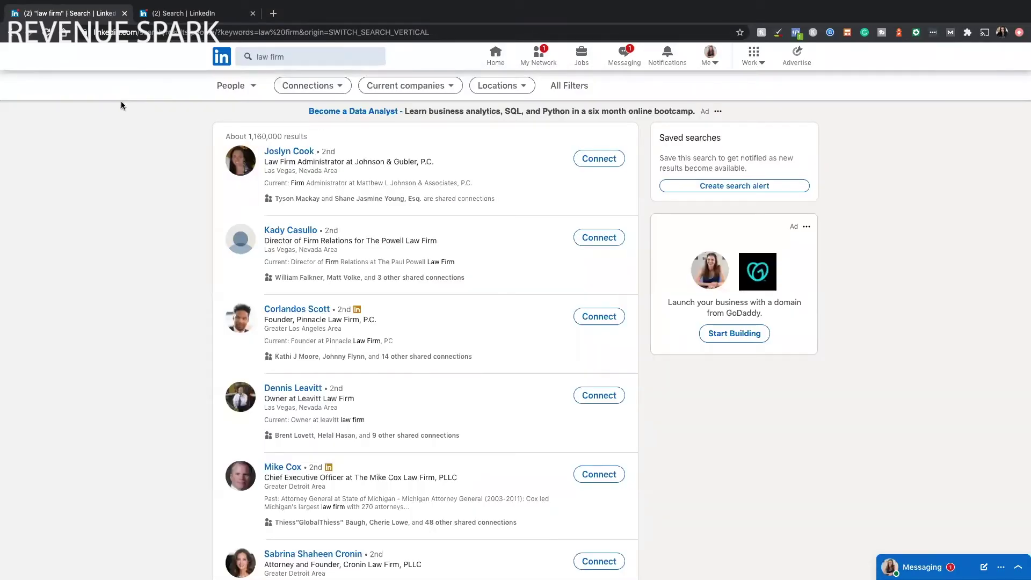
scroll(122, 103, "down", 10)
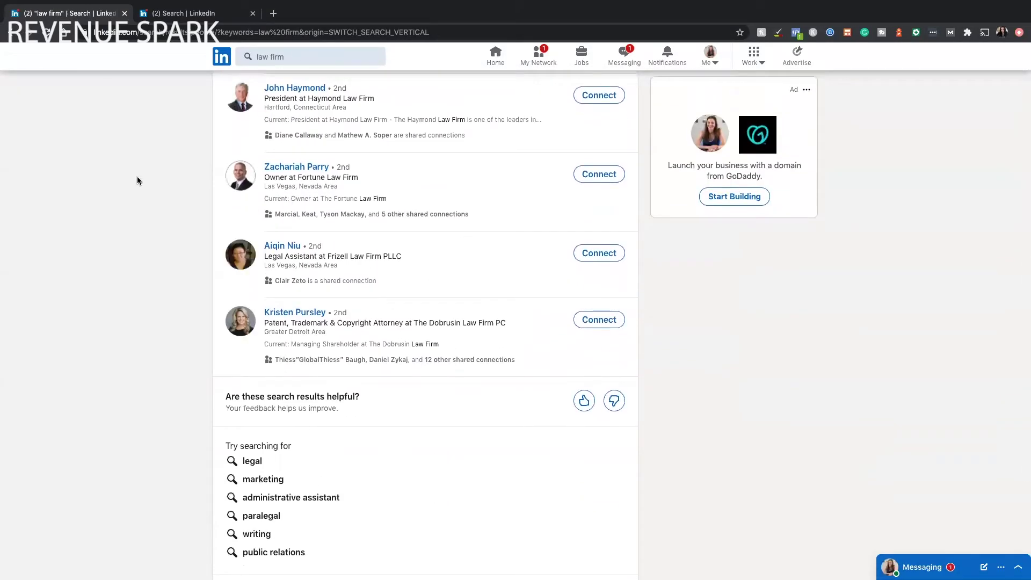
scroll(139, 177, "up", 10)
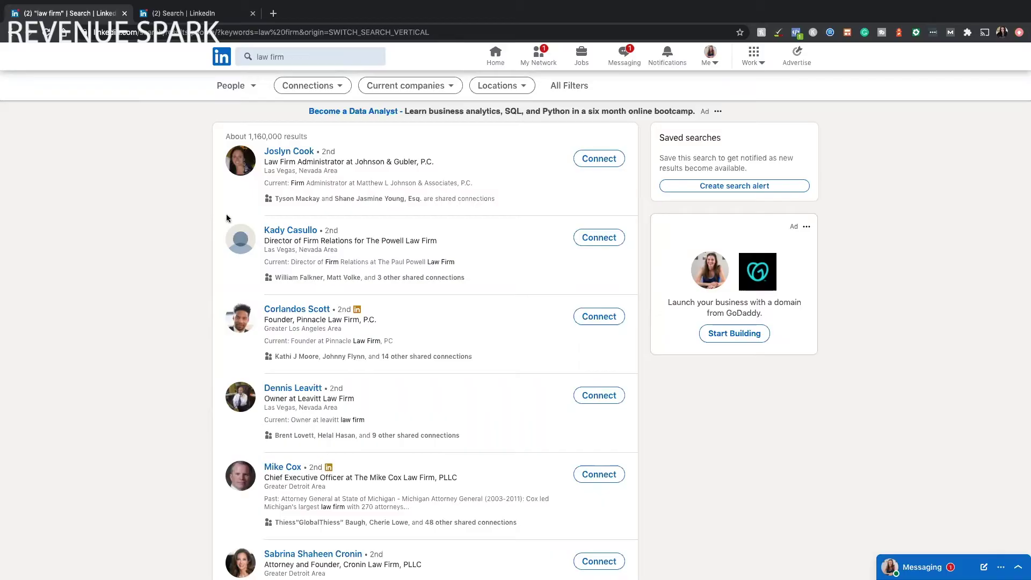
- Close the tab with the Lexington Law Firm employees and run a fresh search for "law firm" from the home feed
left_click(223, 58)
left_click(253, 14)
left_click(279, 57)
type("law ")
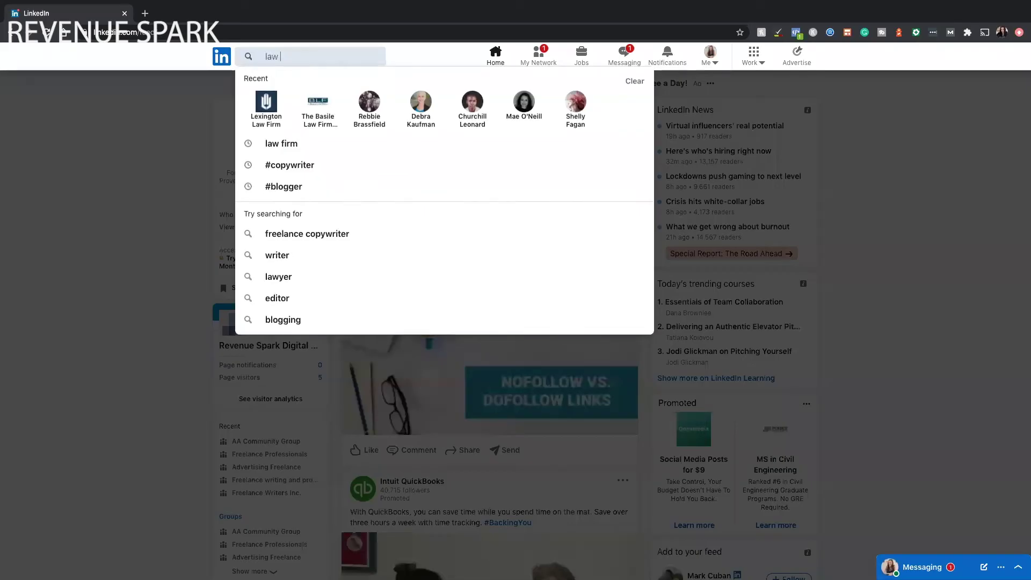
type("firm")
key("Return")
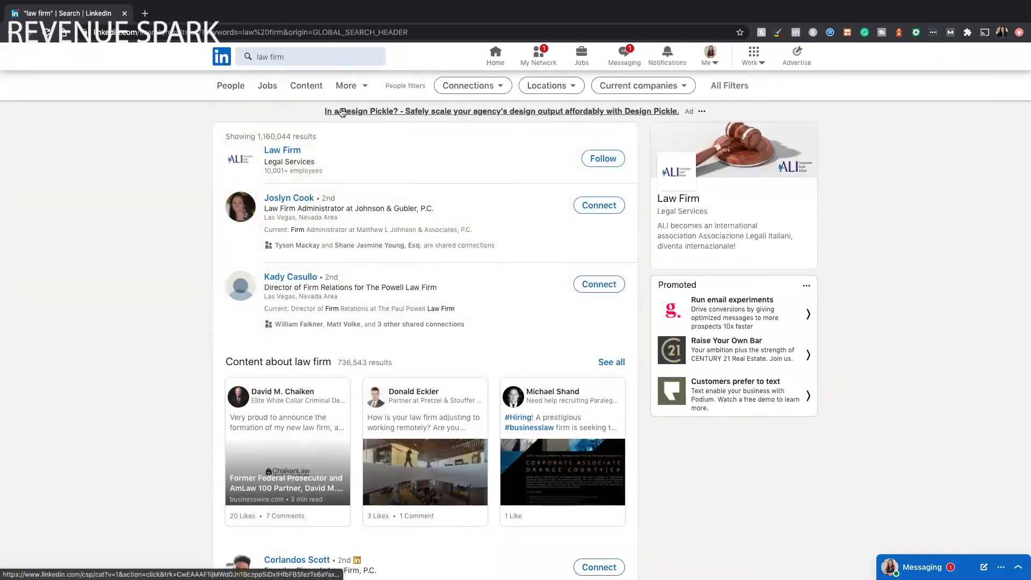
- Open the complete set of people filters and select United States, Canada and United Kingdom as locations
left_click(729, 87)
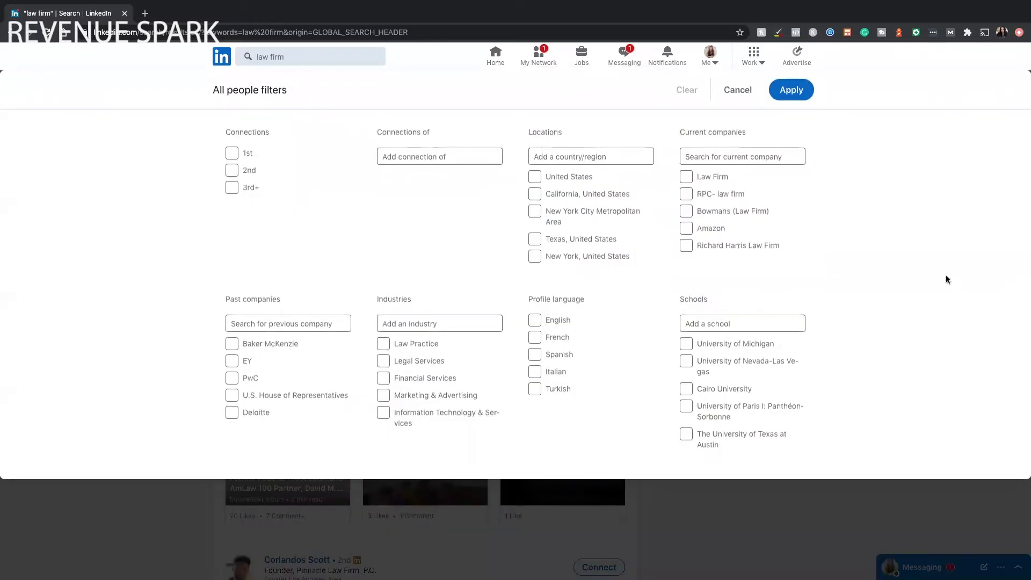
scroll(914, 276, "down", 2)
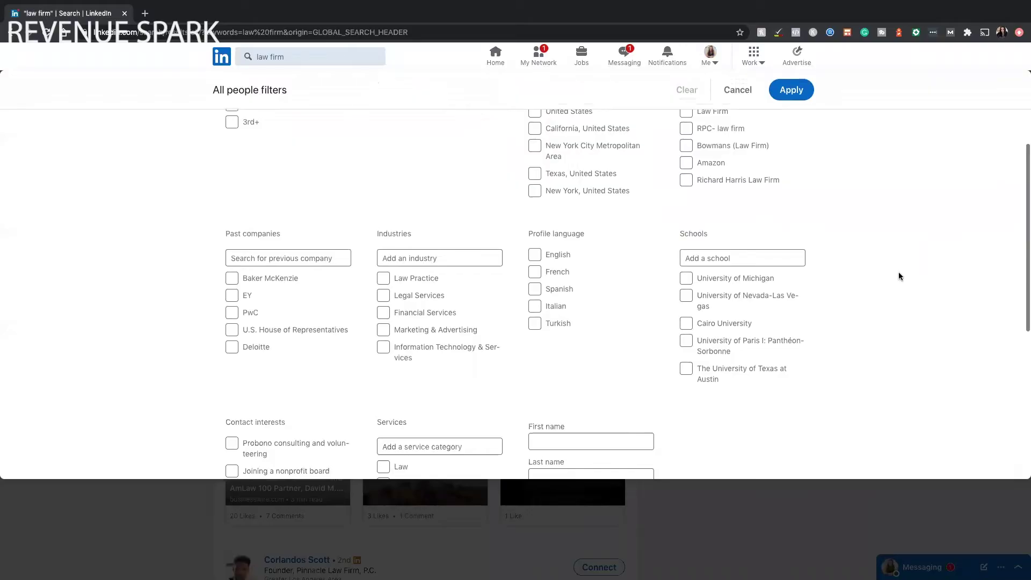
scroll(899, 272, "down", 5)
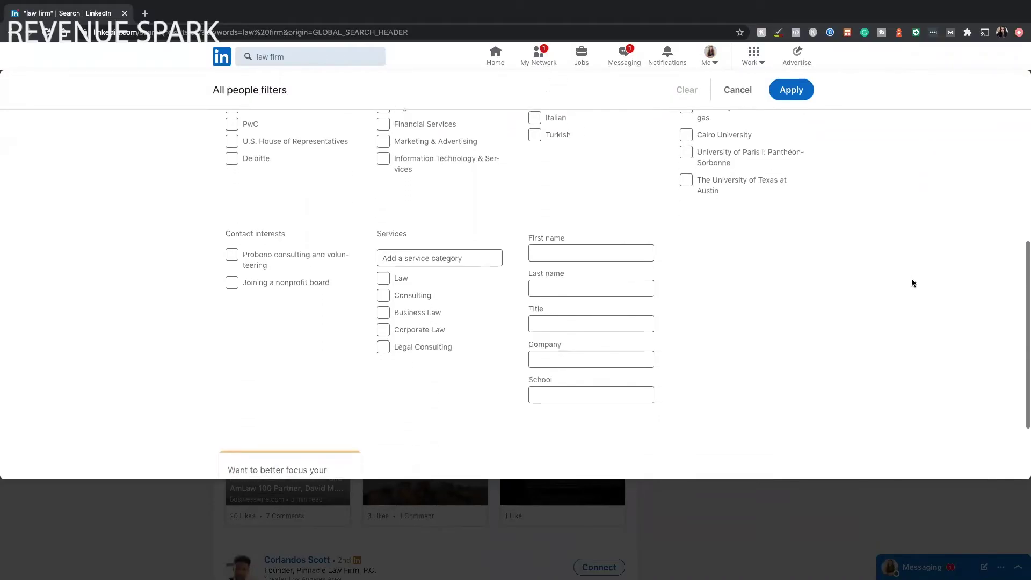
scroll(912, 282, "up", 8)
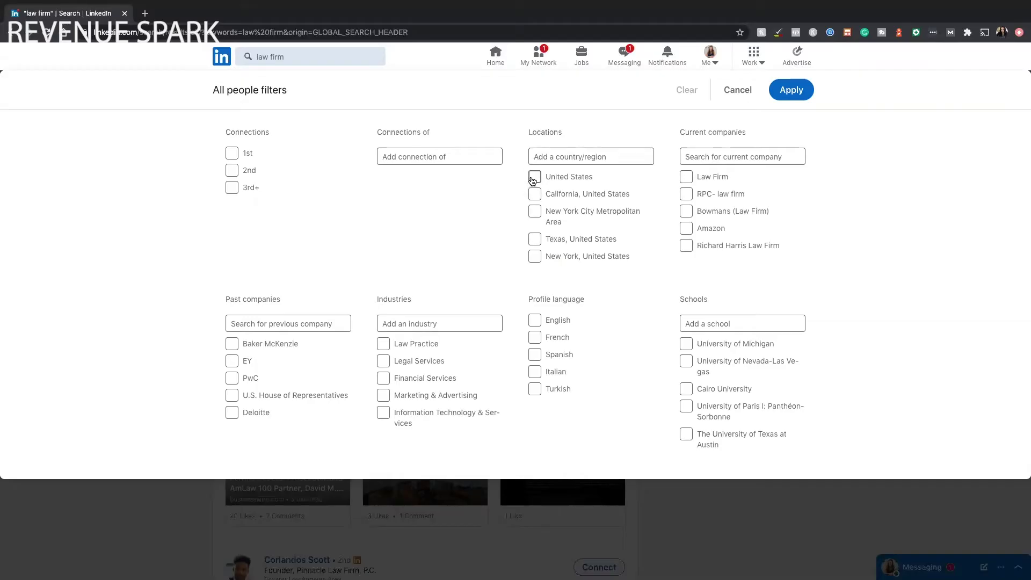
left_click(553, 181)
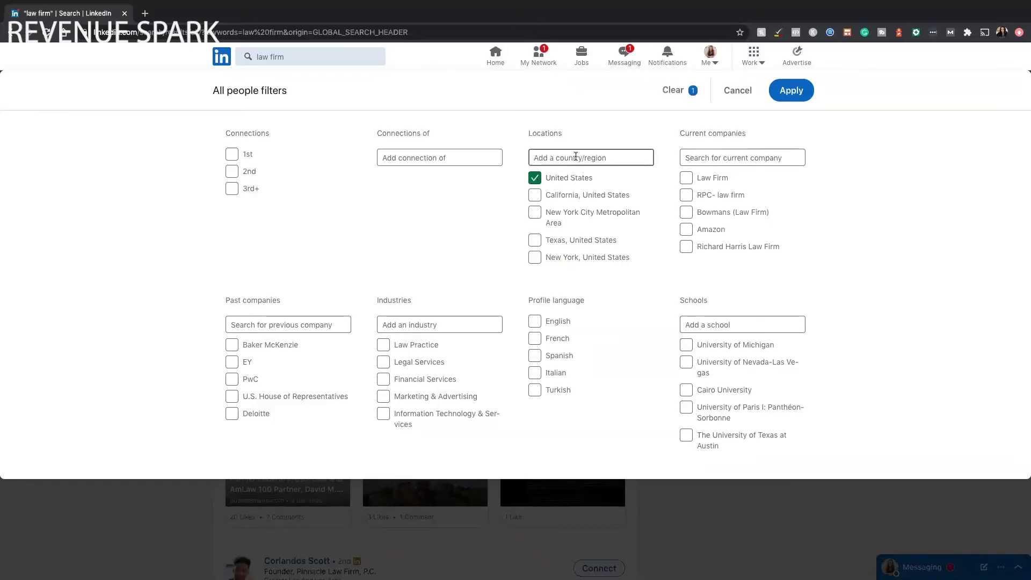
type("canada")
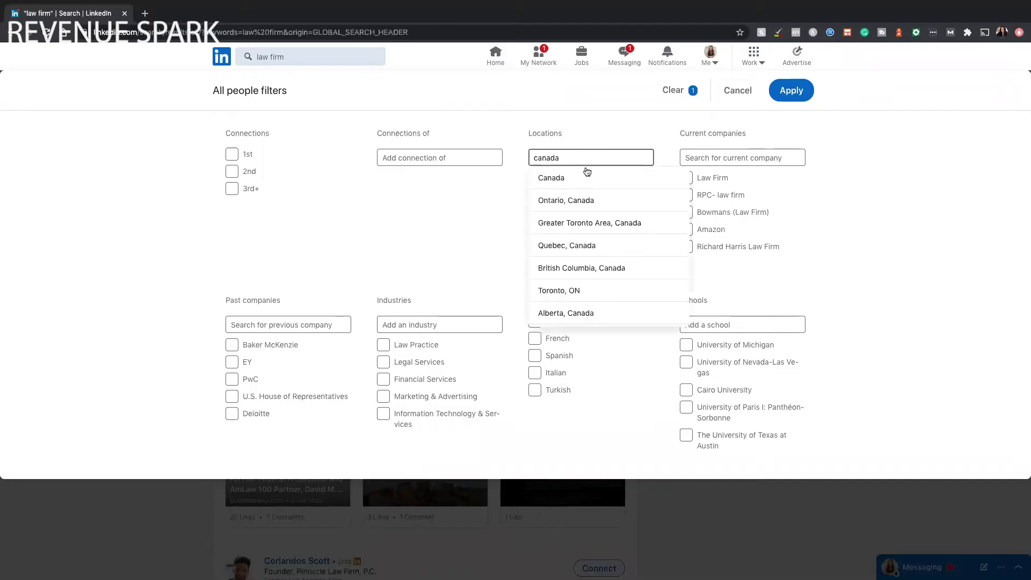
left_click(589, 178)
type("united")
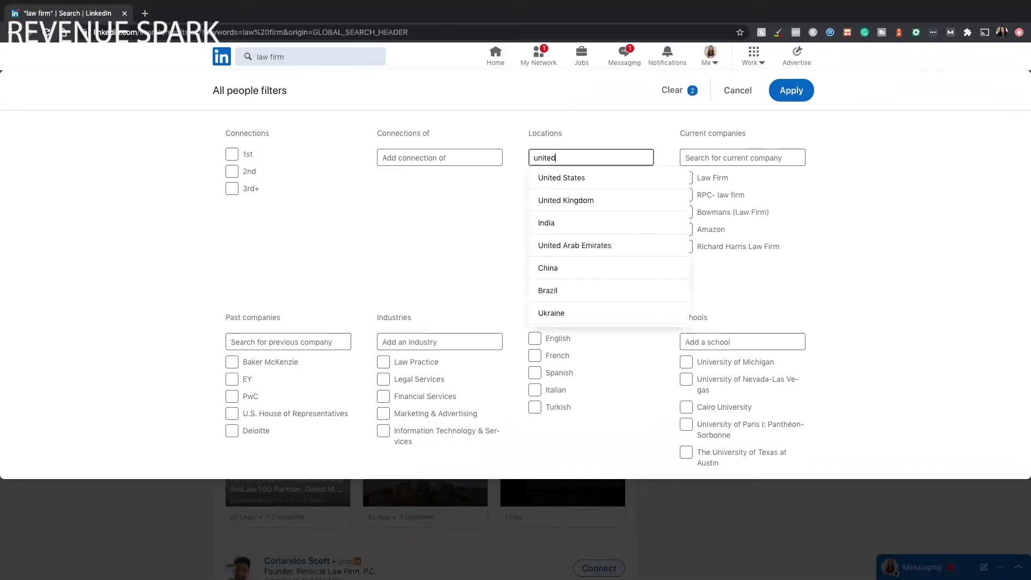
left_click(567, 200)
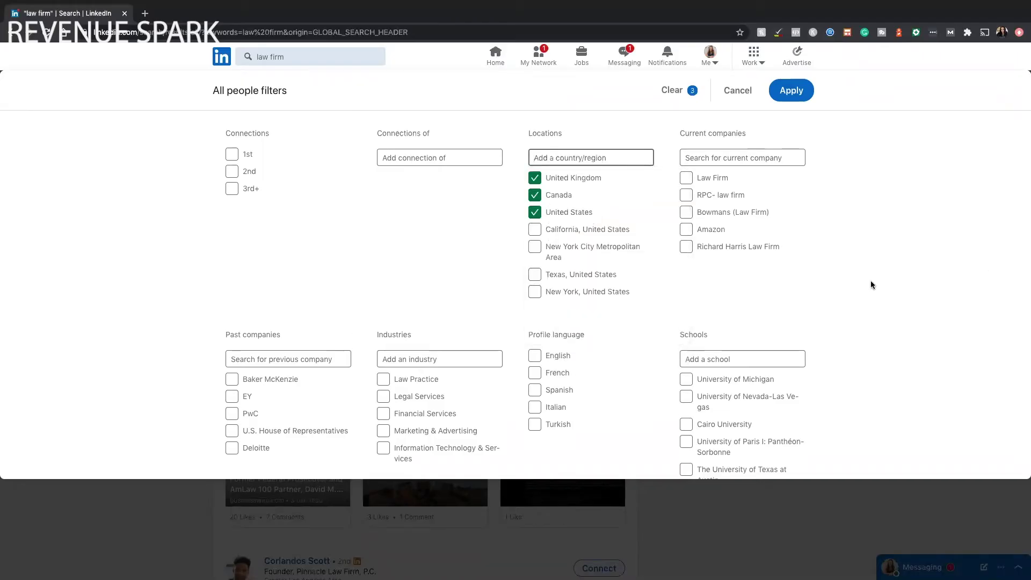
- Examine the remaining people filters, such as industries, profile language, schools, services, title and company
scroll(872, 285, "down", 1)
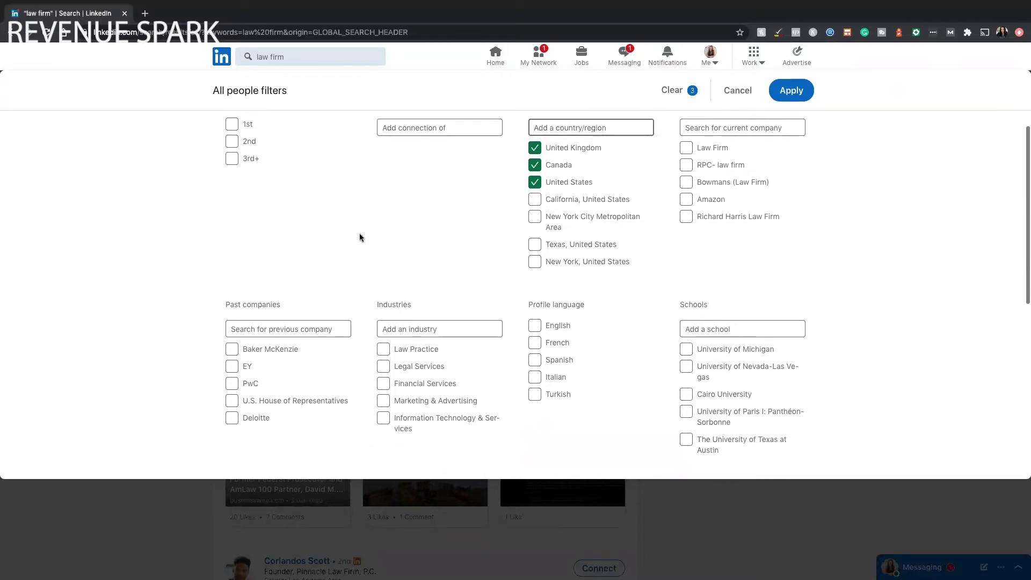
scroll(288, 219, "up", 1)
scroll(268, 285, "down", 3)
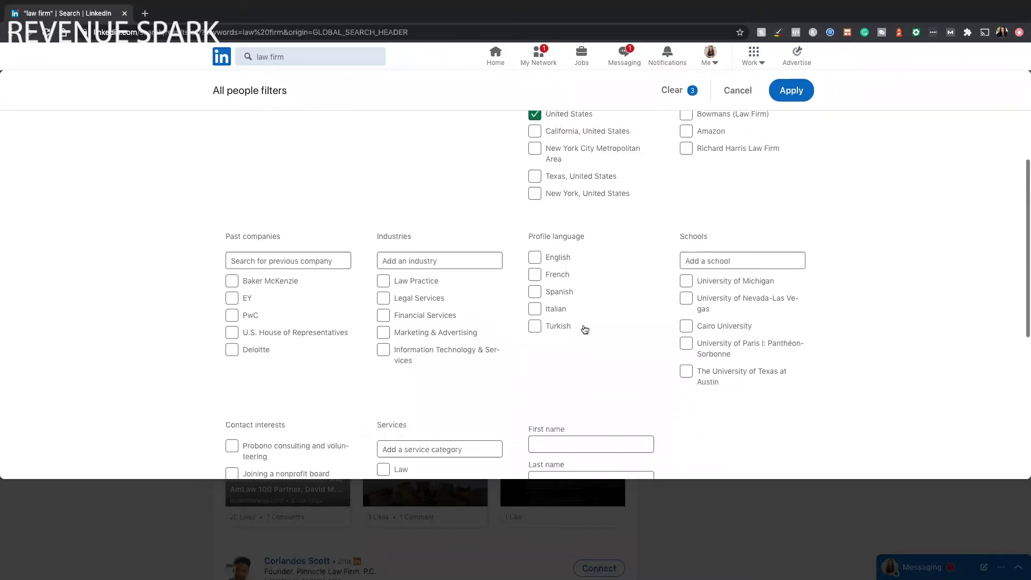
scroll(548, 293, "down", 2)
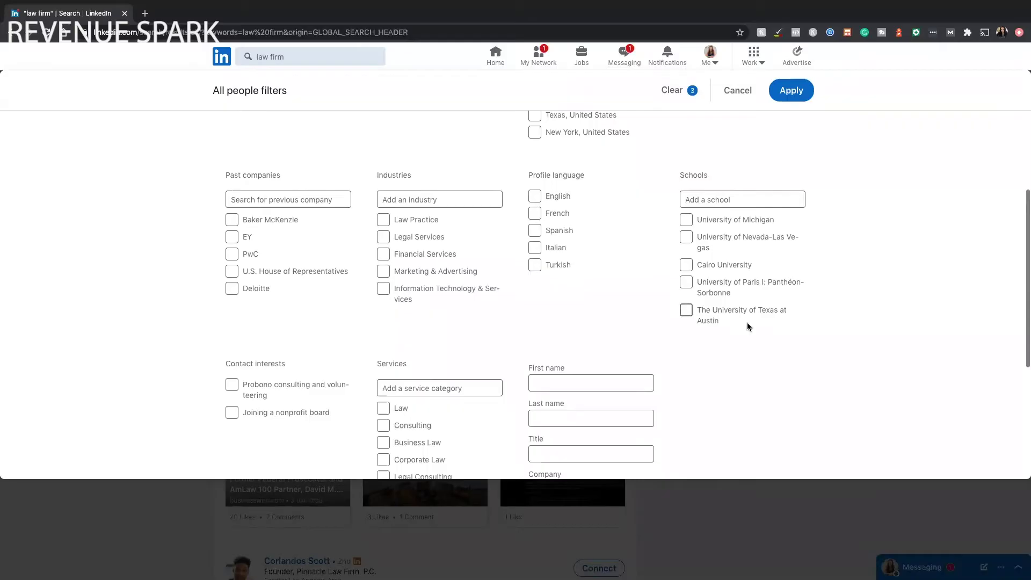
scroll(792, 341, "down", 3)
scroll(792, 341, "down", 2)
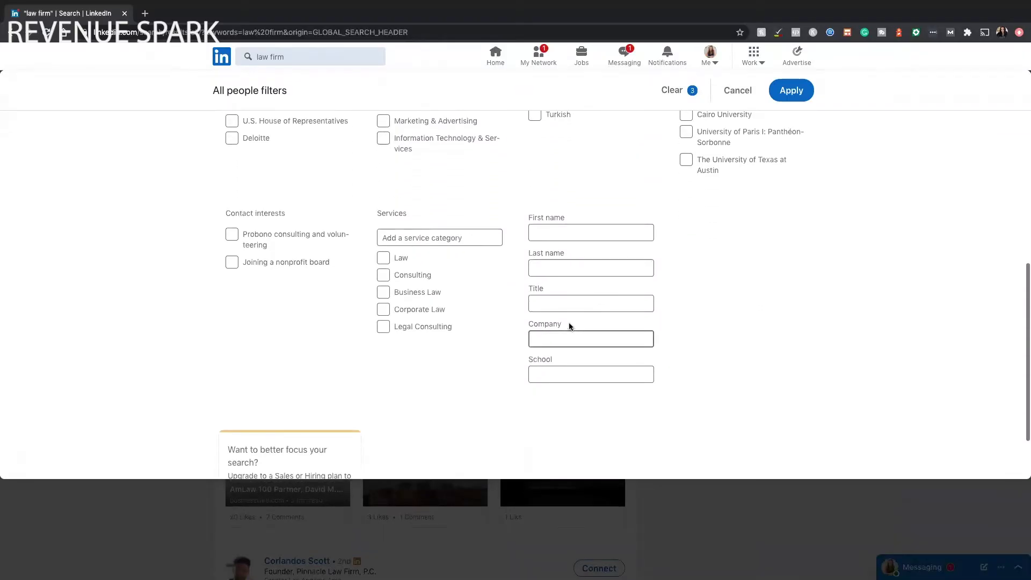
left_click_drag(529, 288, 555, 291)
left_click(561, 302)
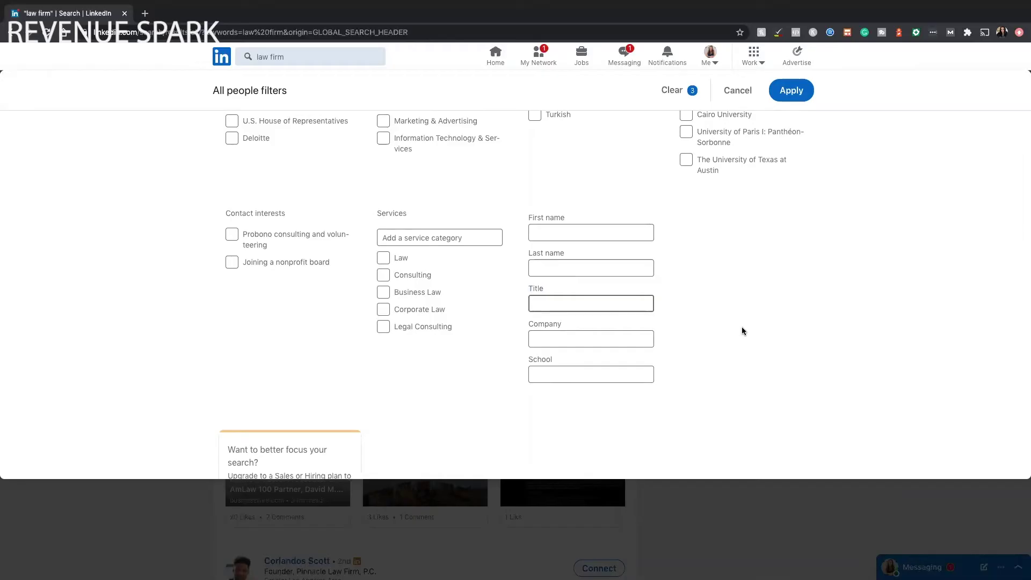
scroll(742, 329, "down", 1)
scroll(742, 331, "up", 4)
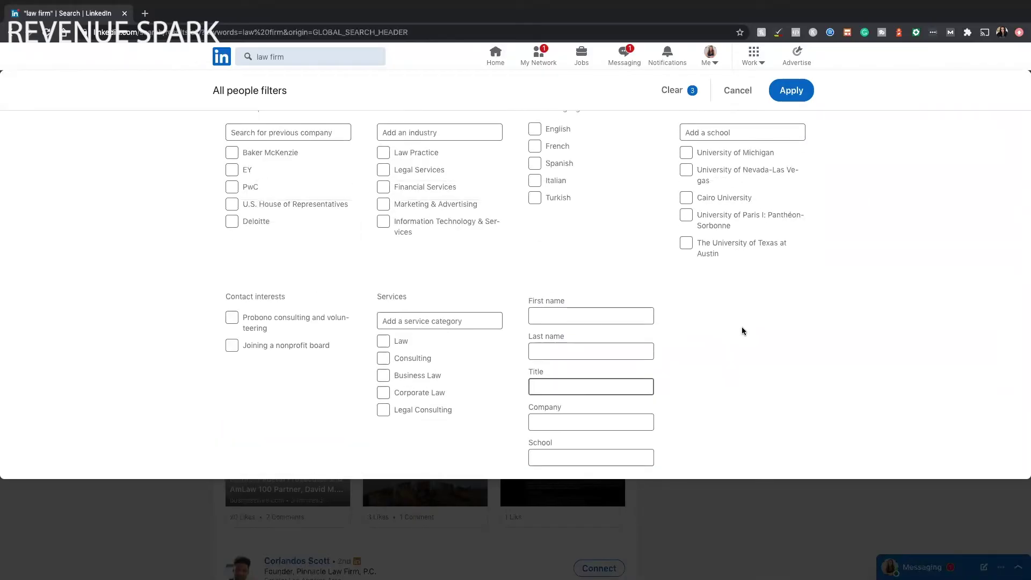
scroll(742, 330, "up", 8)
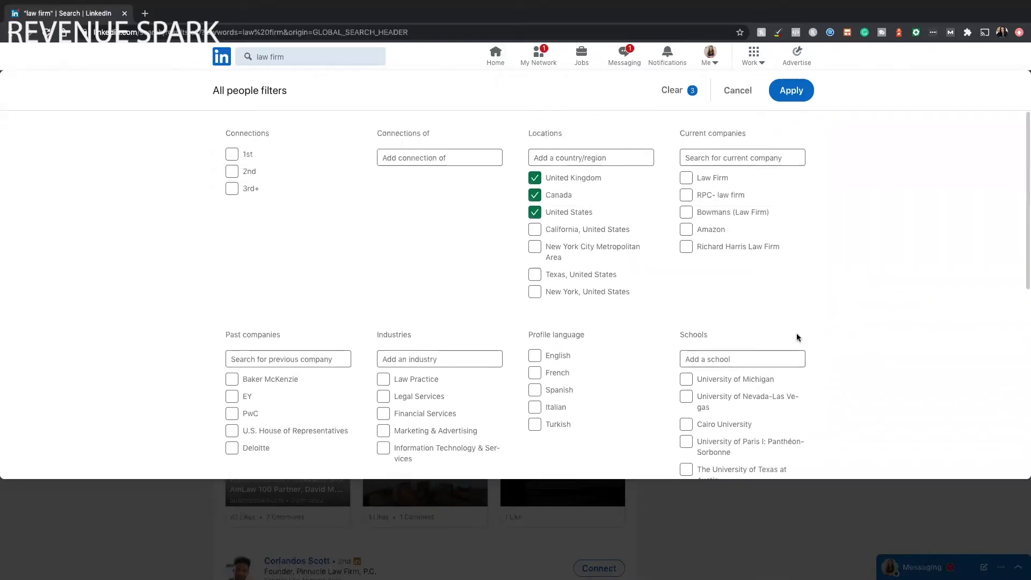
scroll(823, 337, "down", 9)
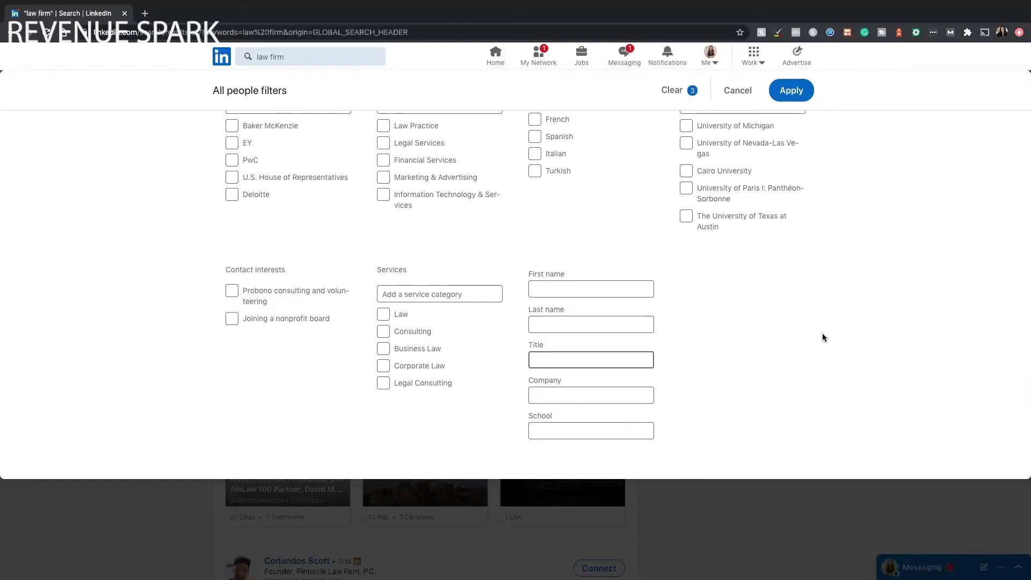
scroll(823, 337, "up", 5)
scroll(823, 338, "down", 4)
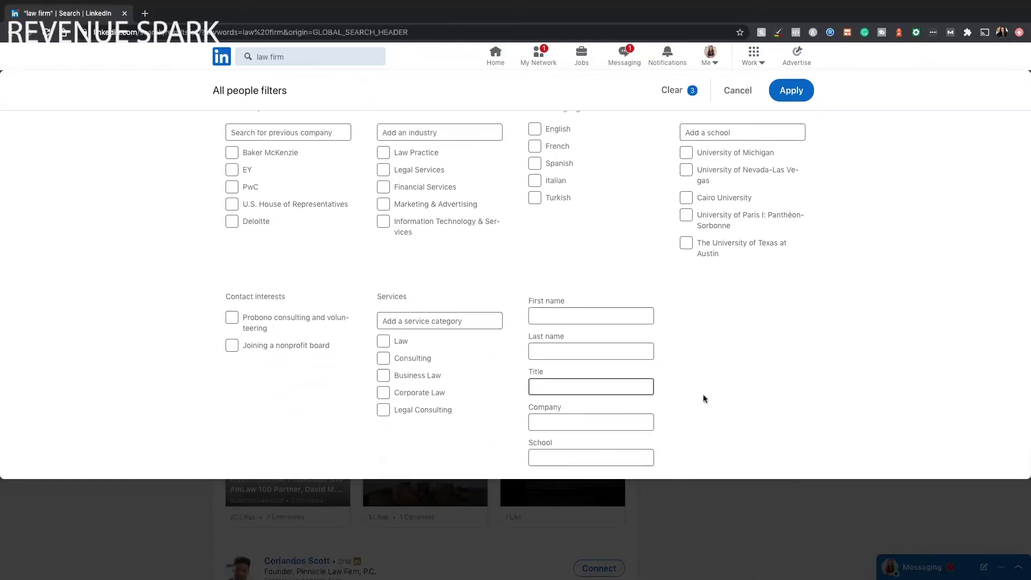
scroll(704, 394, "down", 2)
scroll(698, 399, "down", 2)
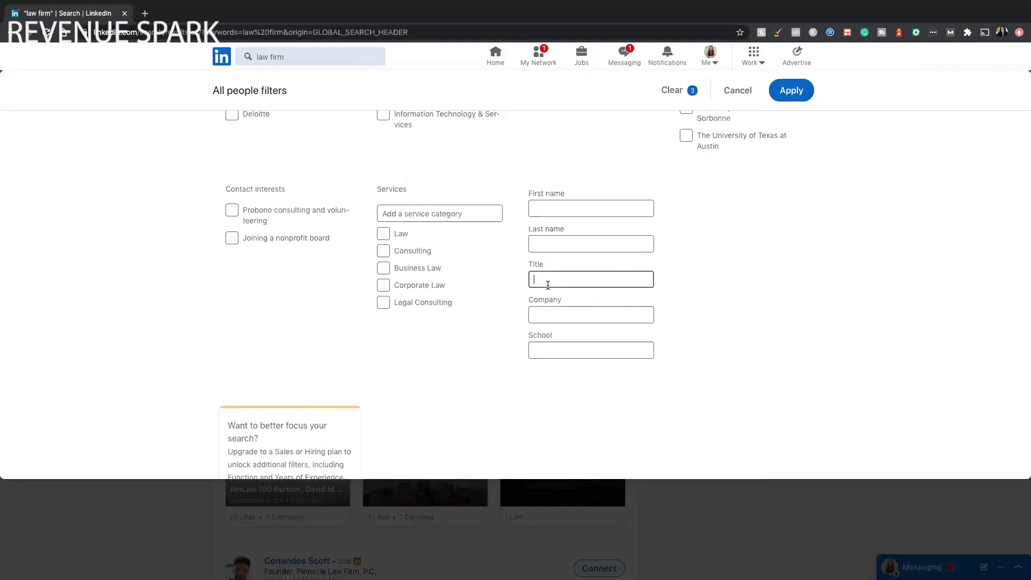
- Set the title filter to "director of marketing" and apply the filters to the "law firm" people search
scroll(547, 284, "up", 1)
scroll(567, 315, "up", 2)
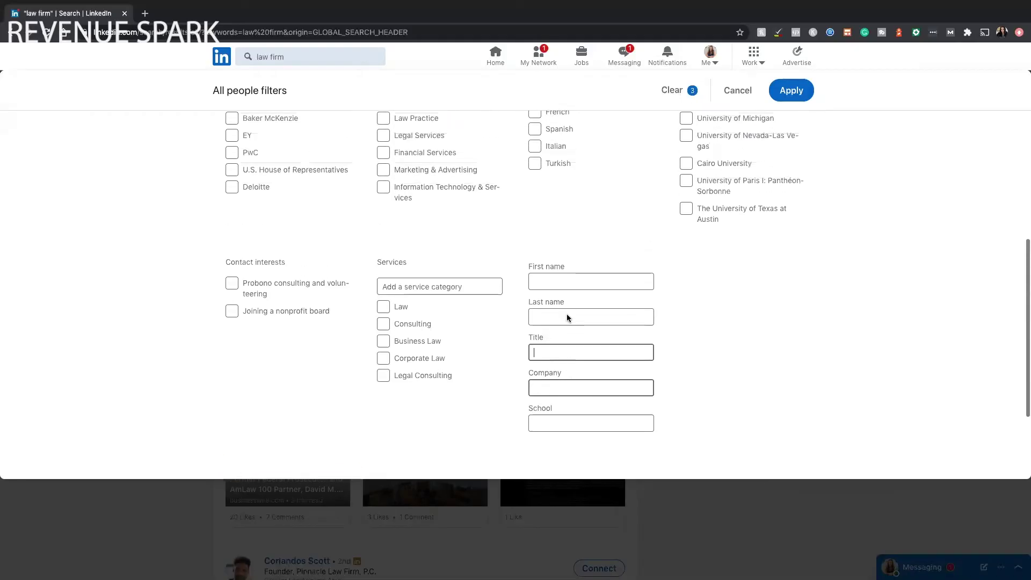
scroll(704, 321, "down", 2)
scroll(704, 321, "up", 4)
scroll(704, 321, "down", 3)
scroll(704, 323, "down", 1)
type("director of marketing")
scroll(728, 263, "down", 1)
scroll(727, 264, "up", 6)
scroll(729, 267, "up", 2)
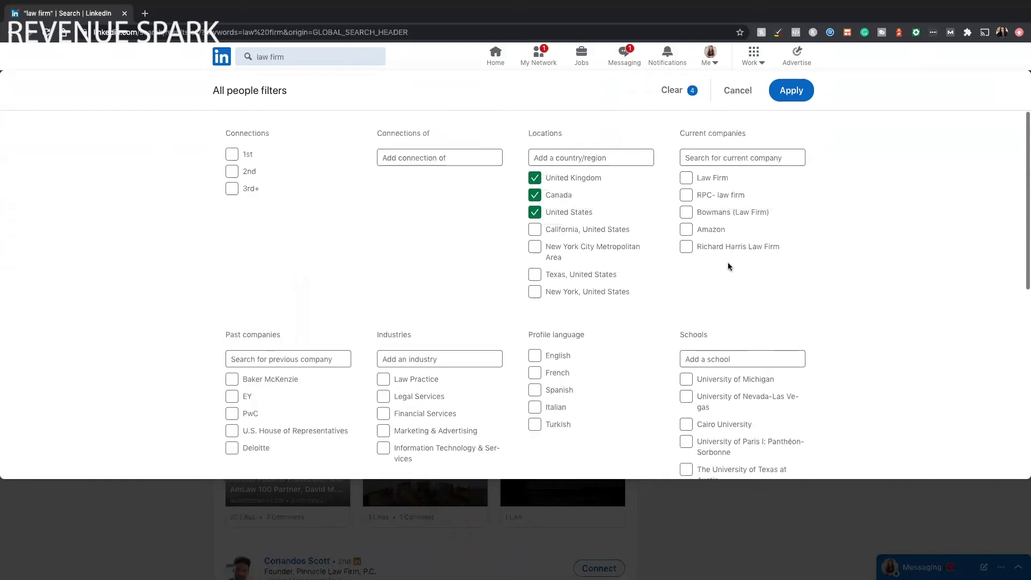
left_click(791, 90)
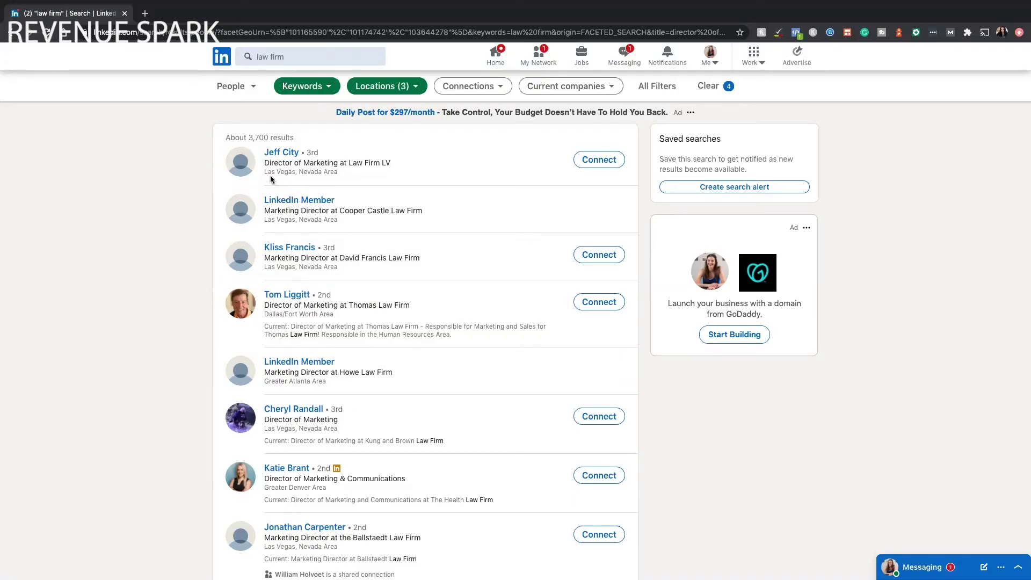
- Review the job titles and firms of the marketing directors in the filtered people results
left_click_drag(263, 163, 334, 162)
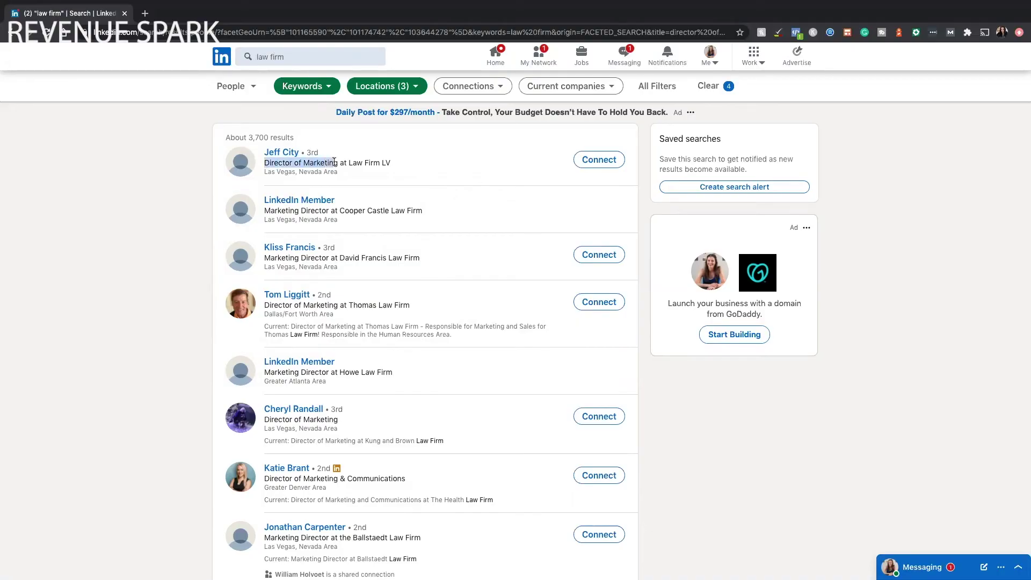
left_click_drag(330, 213, 222, 215)
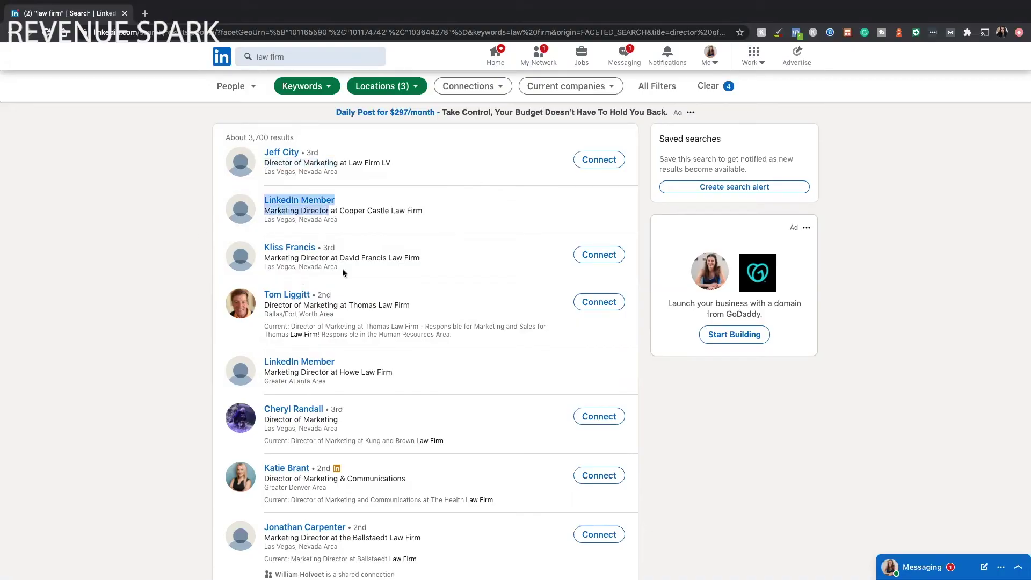
scroll(64, 242, "down", 3)
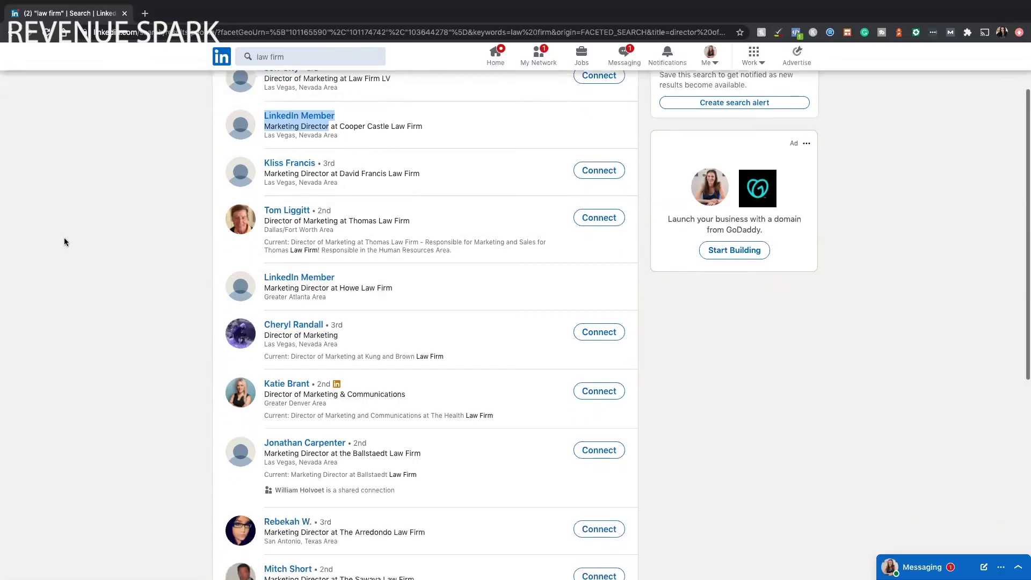
scroll(72, 239, "up", 3)
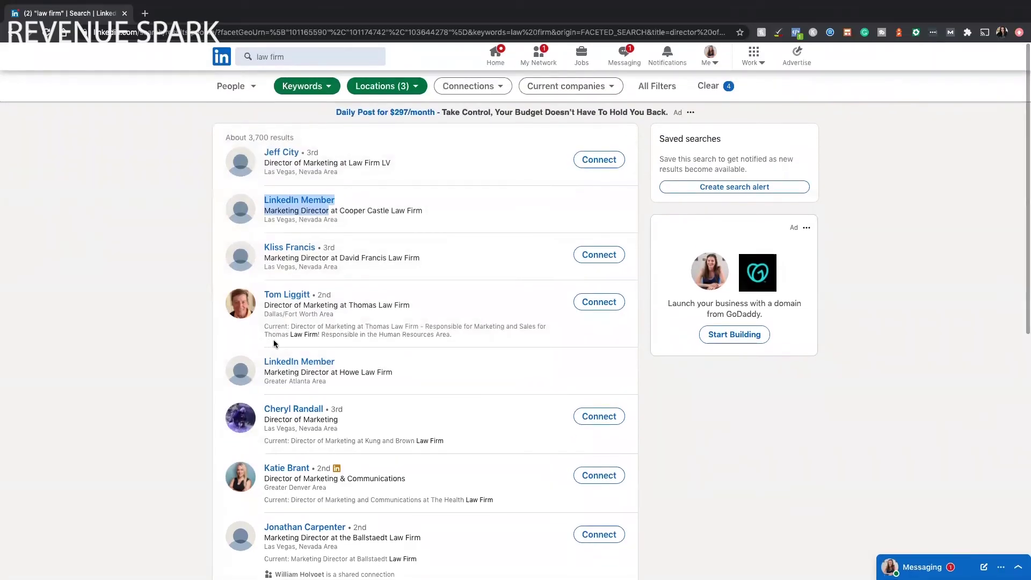